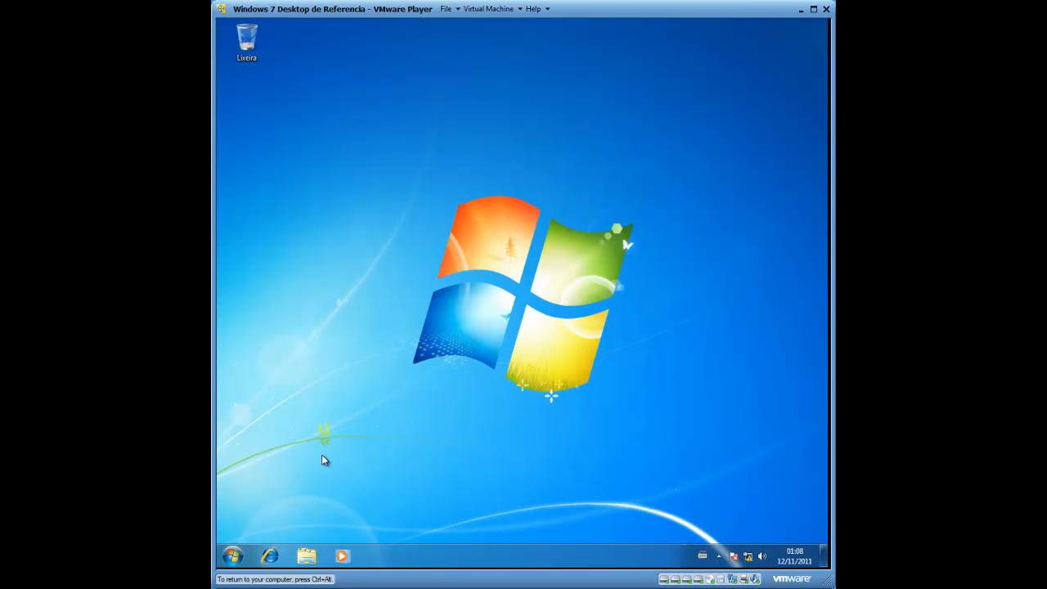
Step: View Disk Management inside the Computer Management console, and close the console
left_click(233, 555)
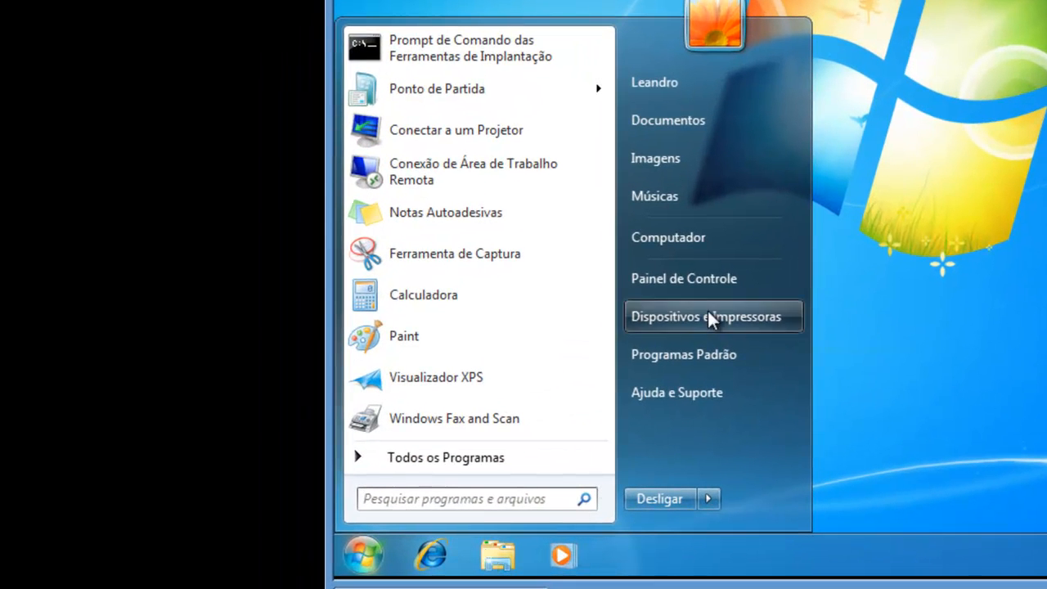
right_click(703, 252)
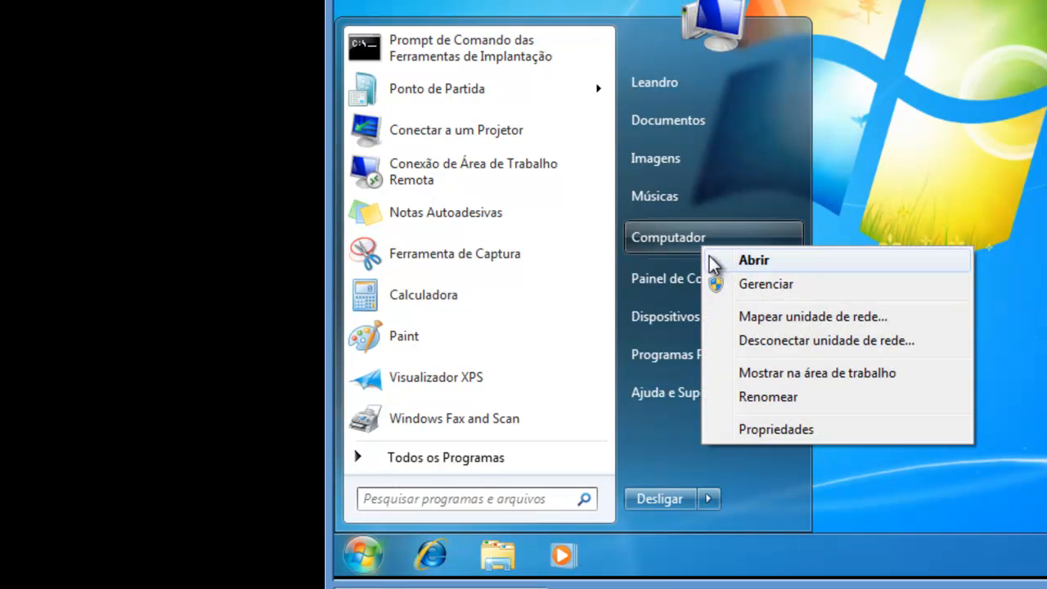
left_click(763, 286)
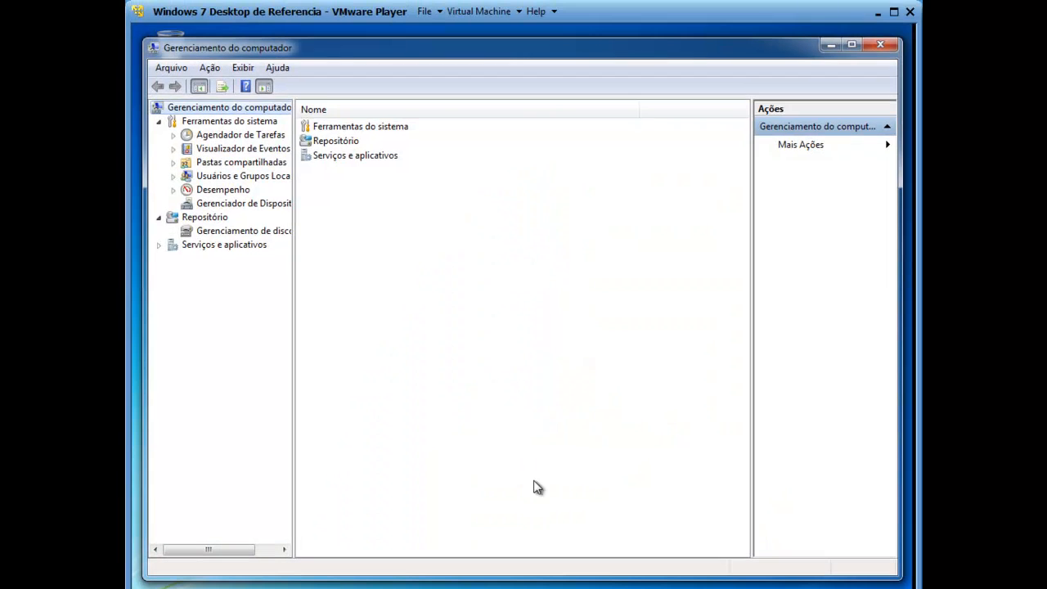
left_click(261, 233)
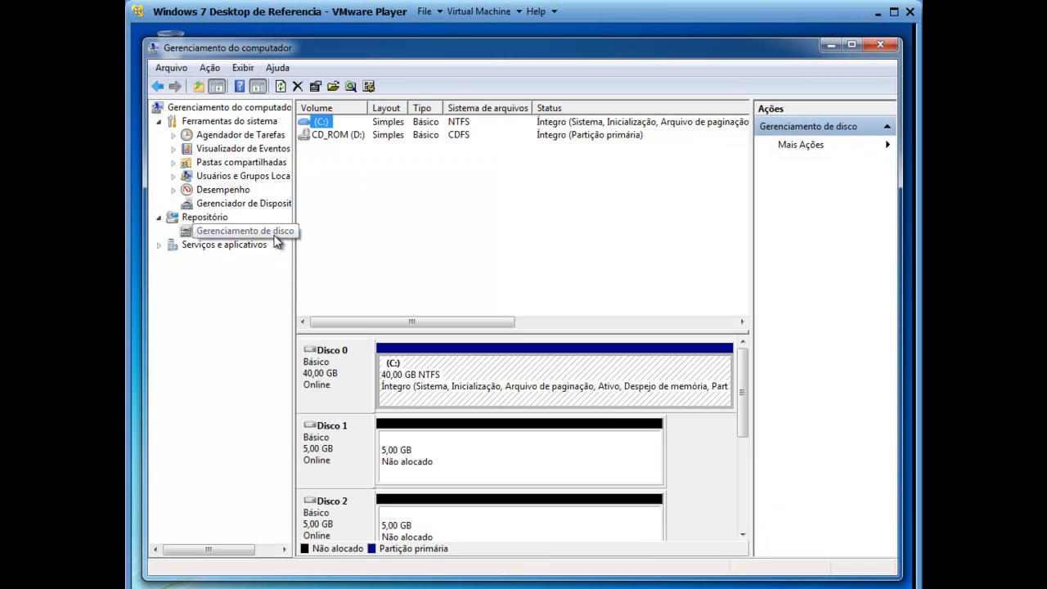
left_click(879, 44)
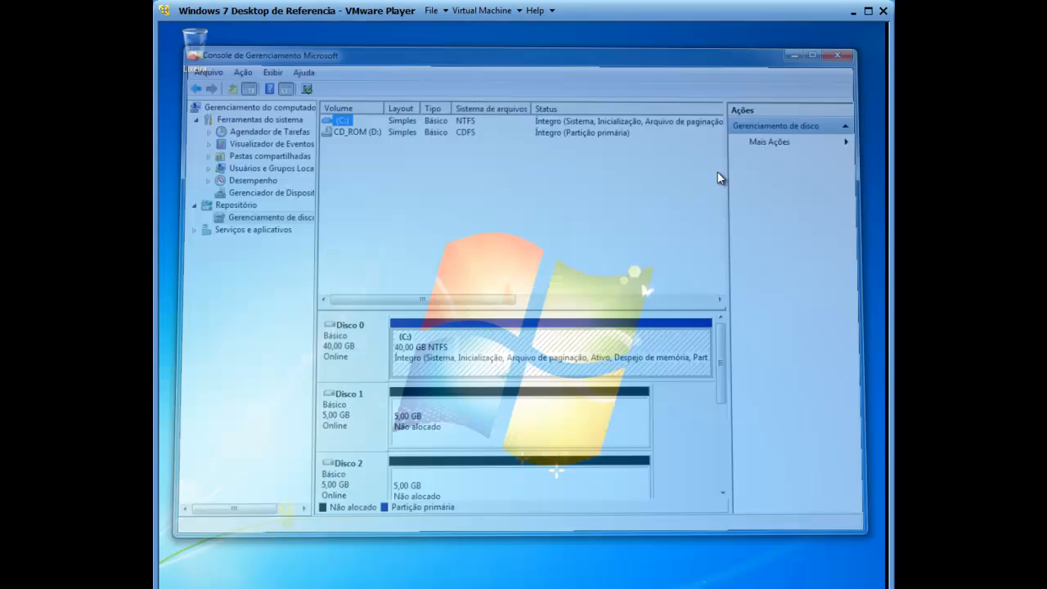
Step: Launch Disk Management by running diskmgmt.msc, and maximize its window
left_click(234, 556)
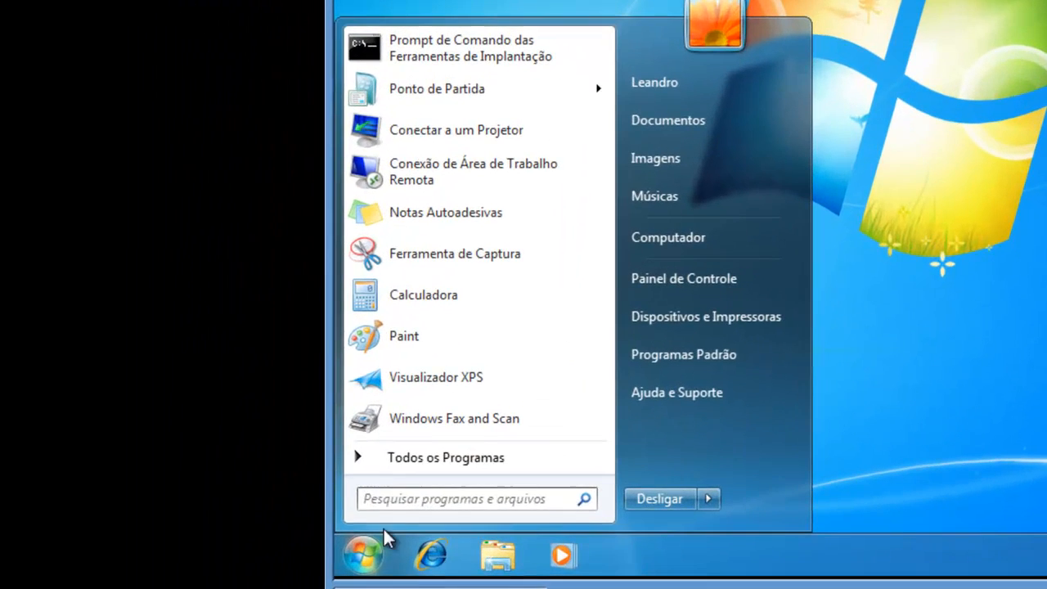
left_click(320, 513)
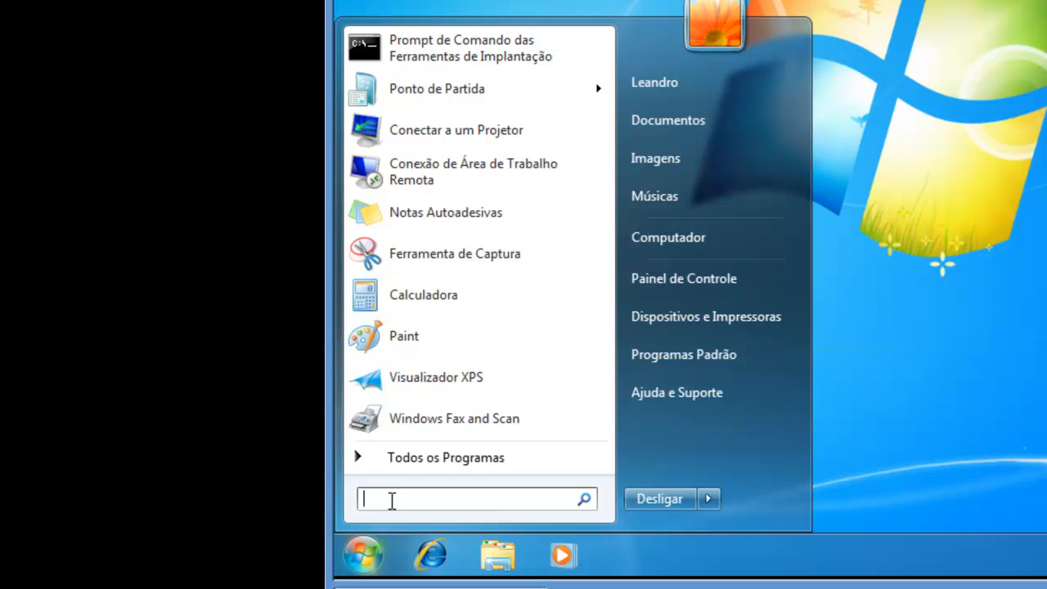
type("di")
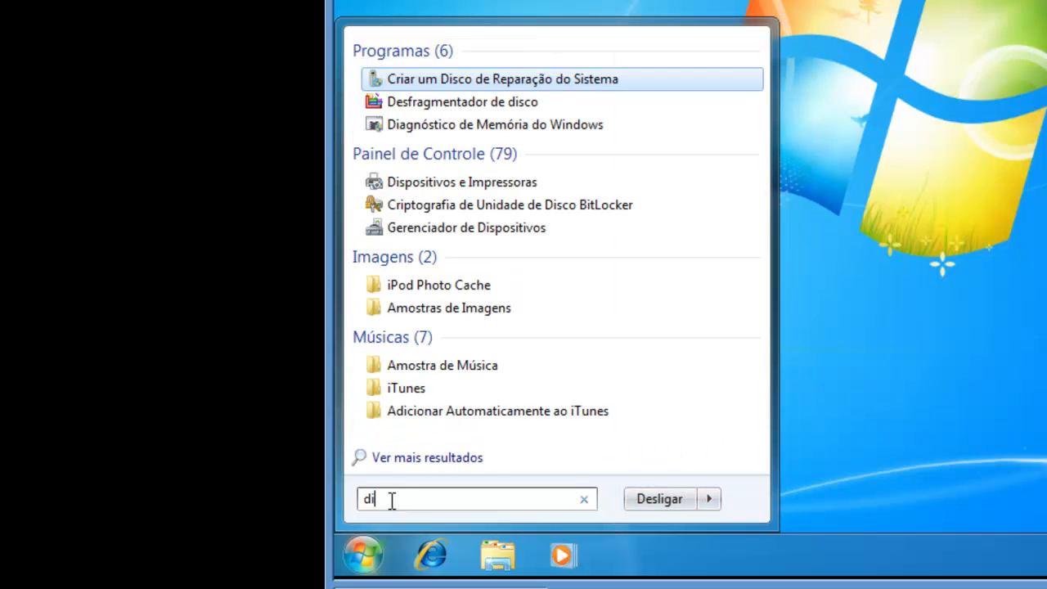
type("skmgmt.msc")
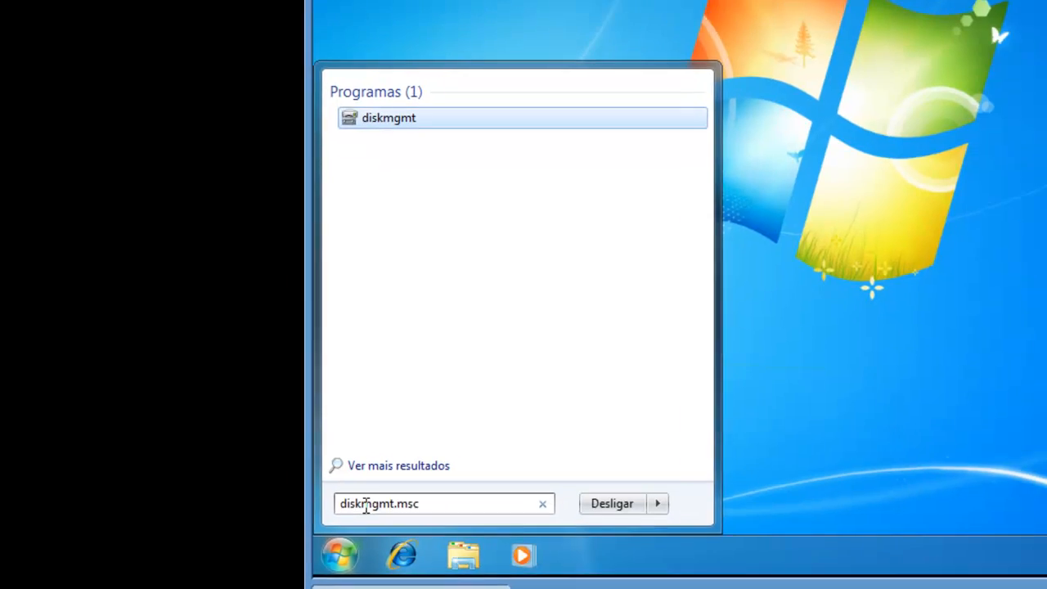
key("Return")
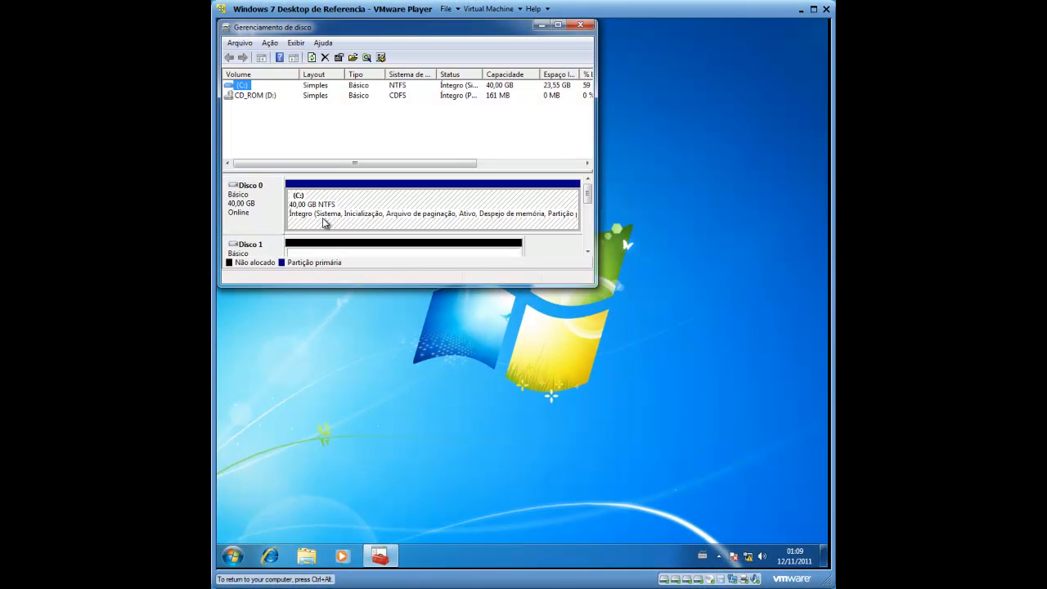
double_click(381, 32)
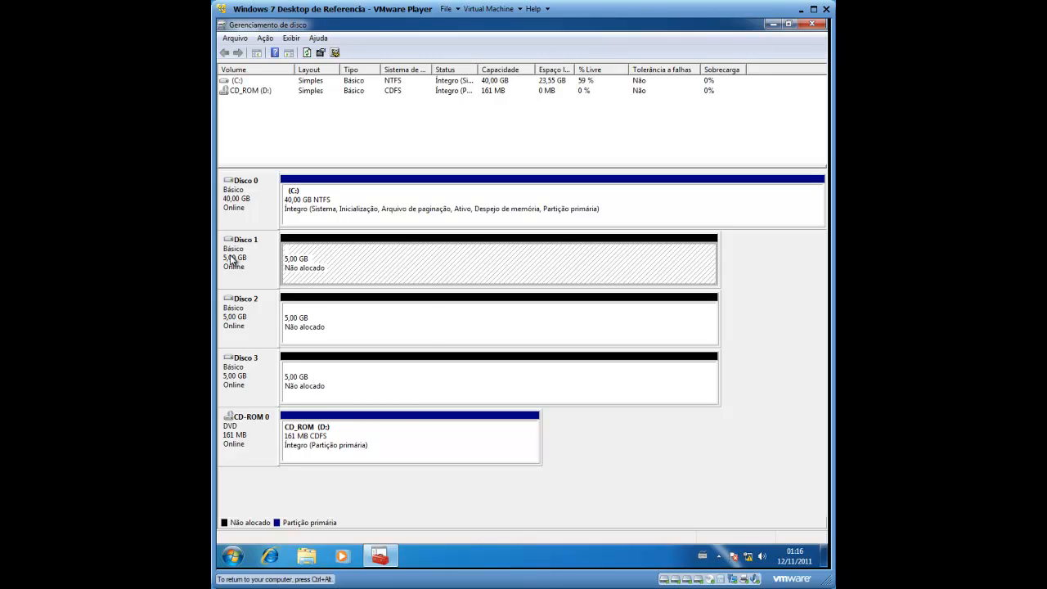
Step: Create a 100 MB simple volume in Disk 1's unallocated space, accepting the default drive letter and NTFS formatting
right_click(286, 262)
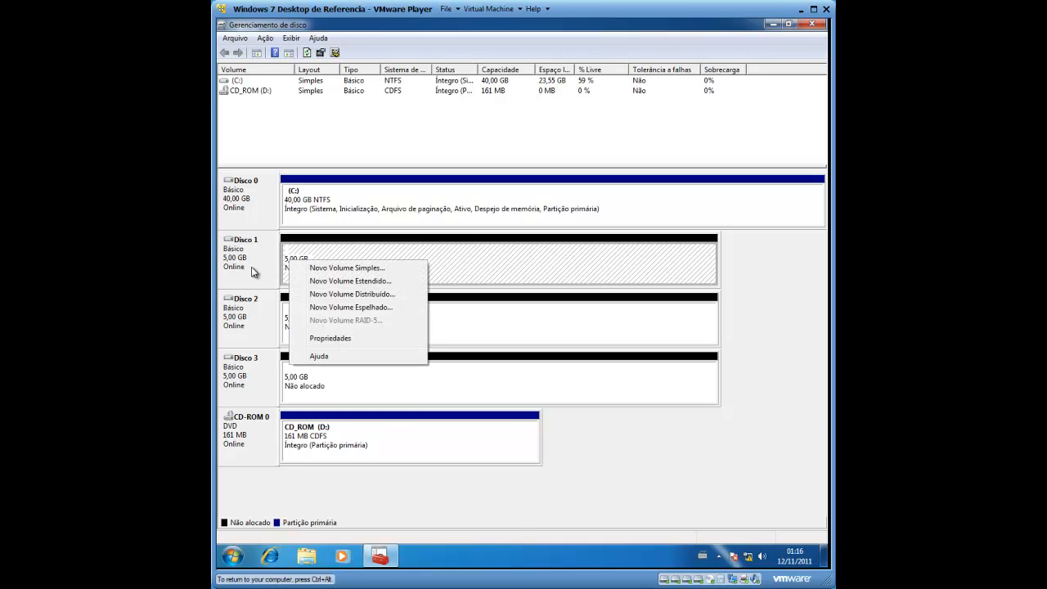
left_click(316, 259)
right_click(317, 258)
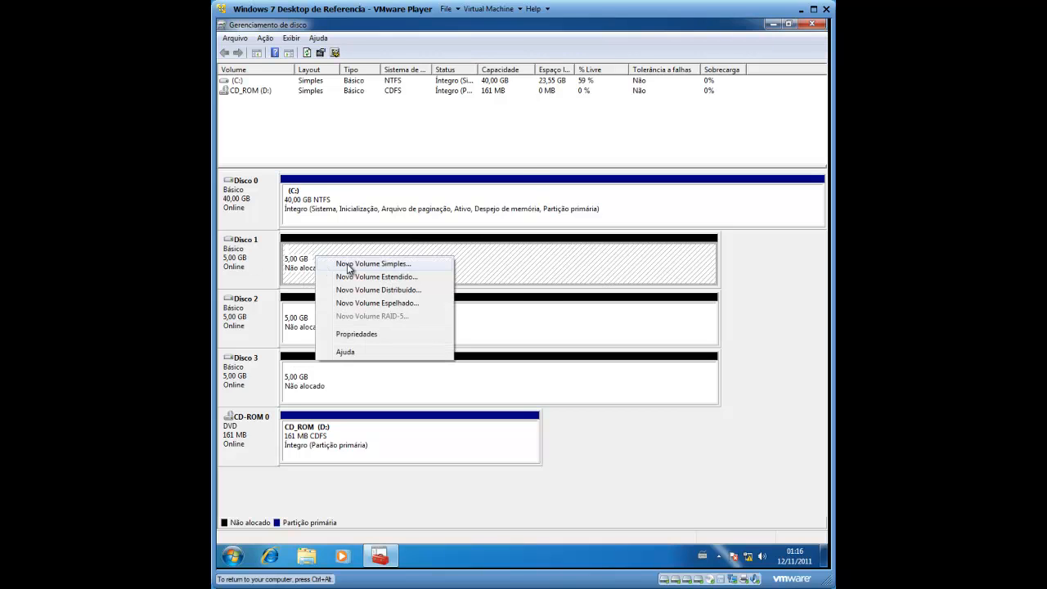
left_click(351, 267)
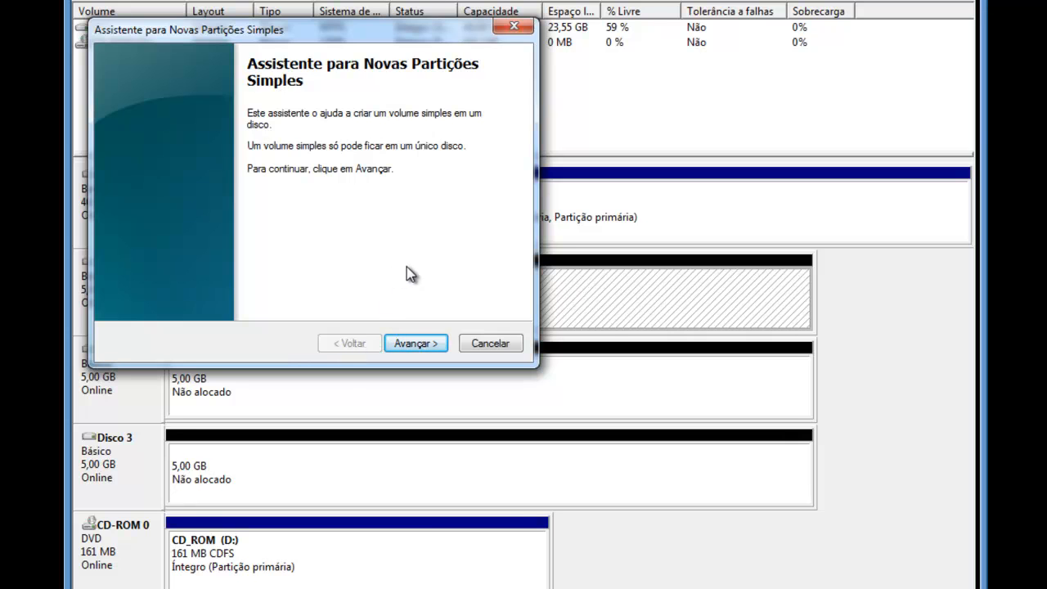
left_click(412, 345)
type("100")
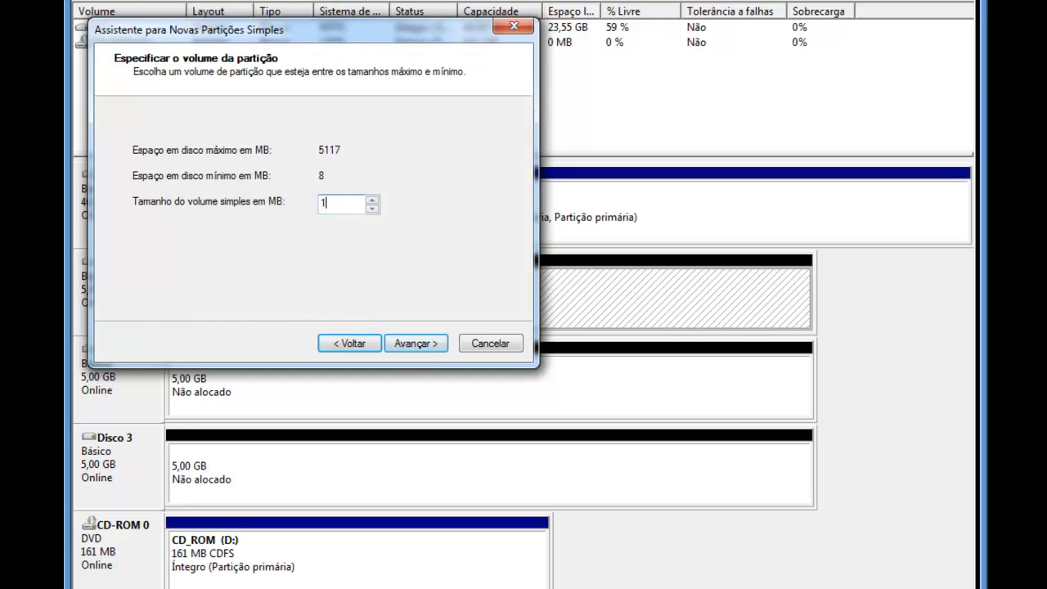
key("Return")
key("Return")
key("Return")
key("Return")
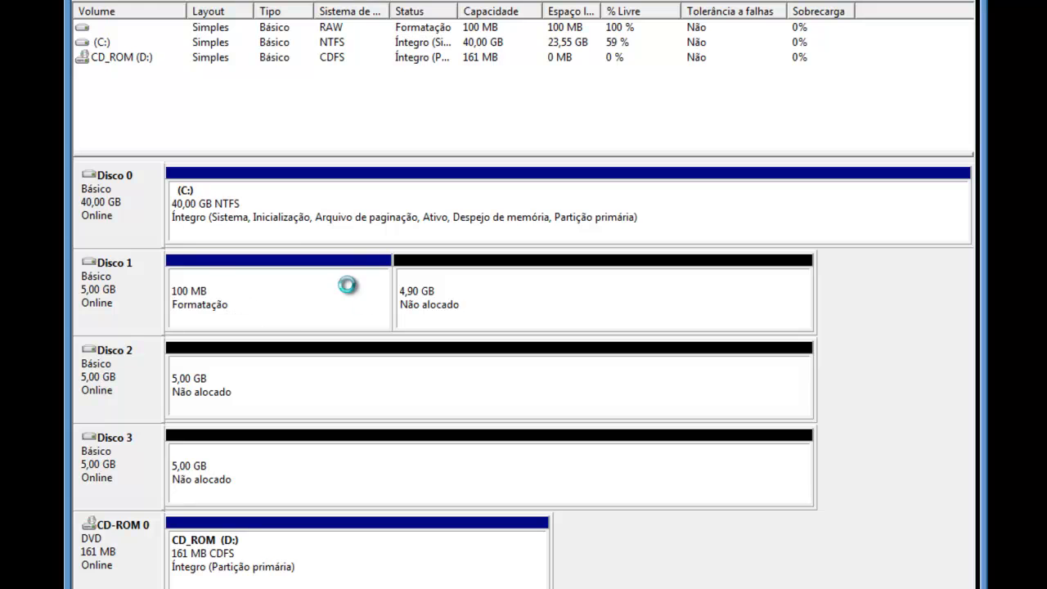
Step: Create a second 100 MB simple volume in Disk 1's remaining unallocated space with the default wizard settings
right_click(470, 294)
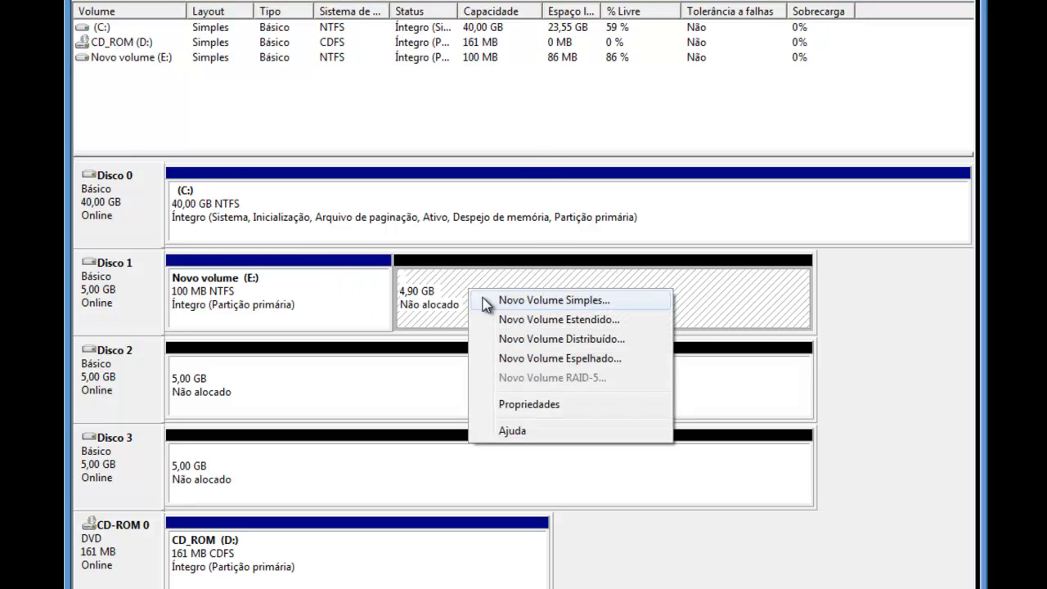
left_click(486, 301)
left_click(427, 344)
type("100")
key("Return")
key("Return")
key("Return")
left_click(414, 343)
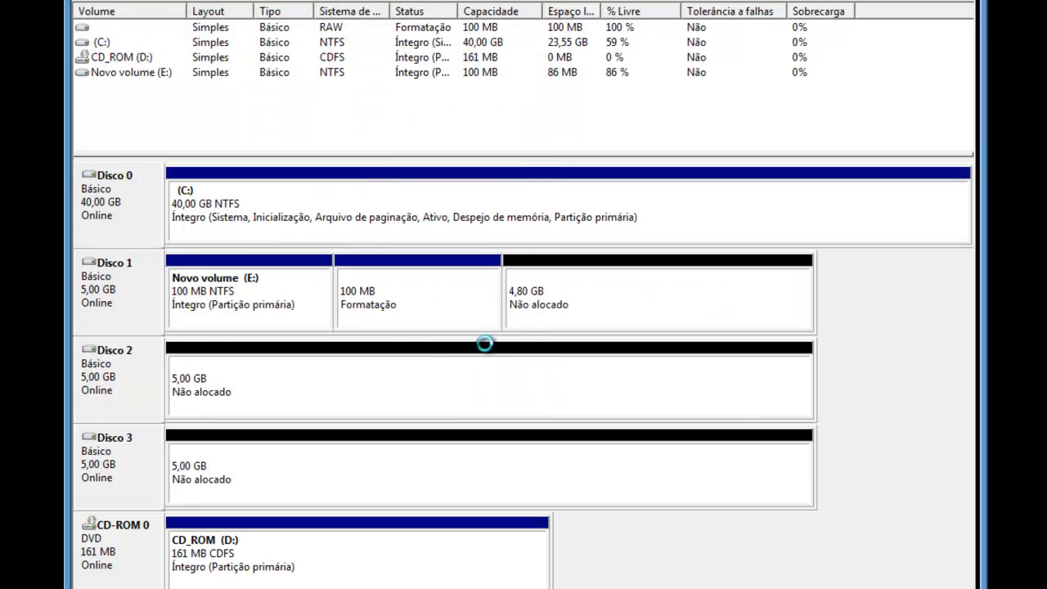
Step: Create a third 100 MB simple volume on Disk 1, accepting the default drive letter and NTFS formatting
right_click(555, 302)
left_click(574, 314)
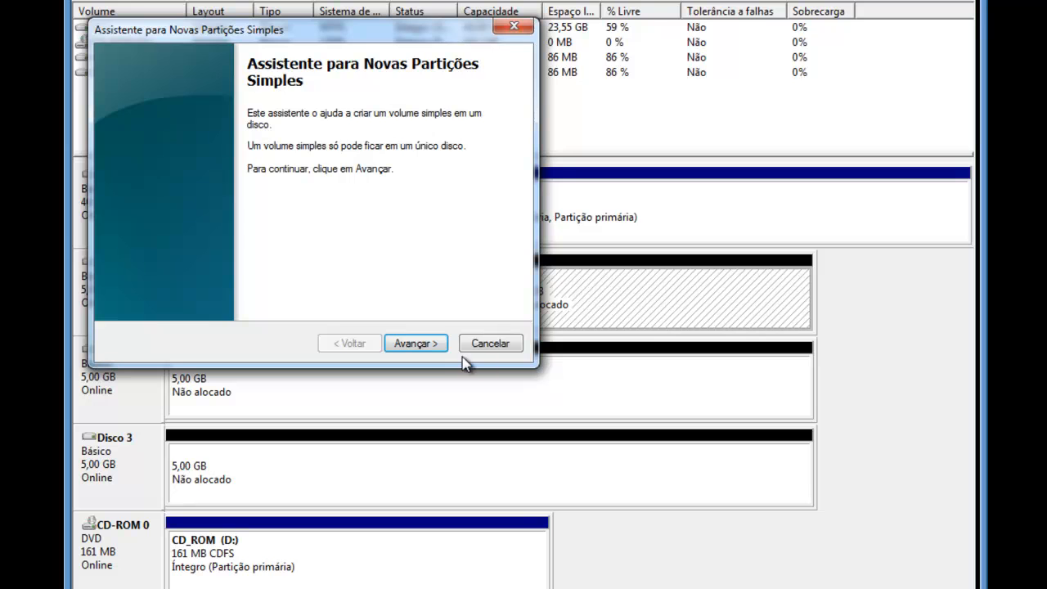
left_click(415, 344)
type("100")
left_click(418, 343)
left_click(418, 344)
left_click(419, 343)
left_click(418, 344)
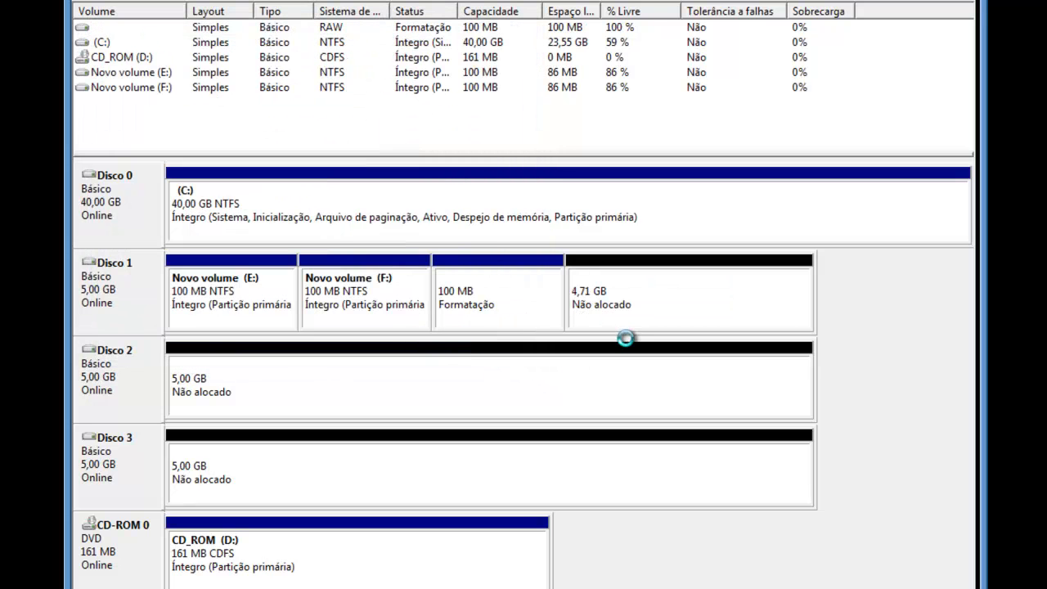
Step: Create a fourth 100 MB simple volume on Disk 1 with drive letter H and the default formatting
left_click(617, 301)
right_click(626, 296)
left_click(656, 301)
left_click(416, 344)
type("100")
left_click(415, 343)
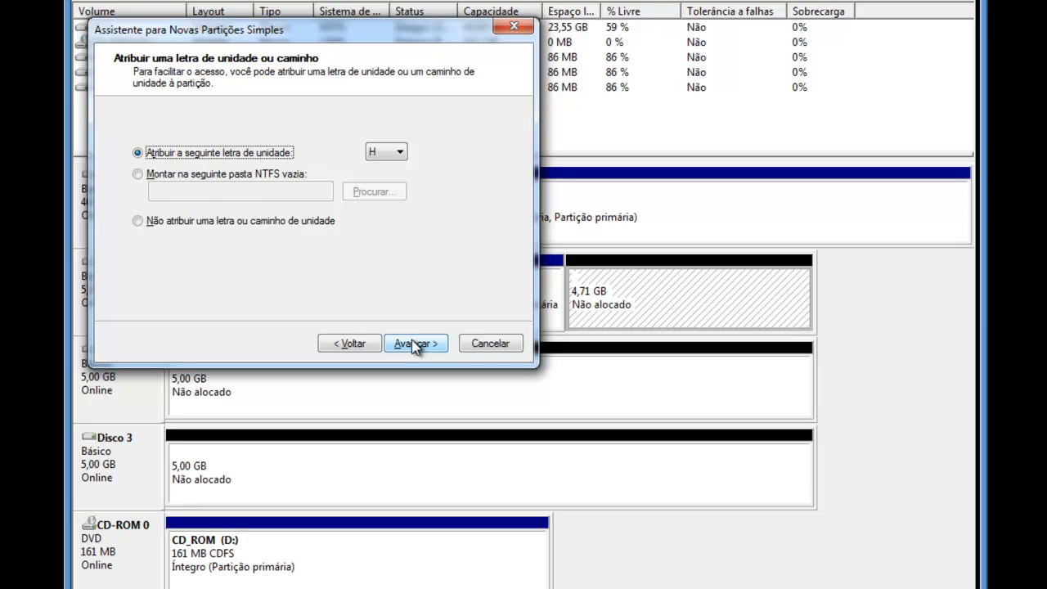
left_click(415, 343)
left_click(415, 343)
left_click(414, 342)
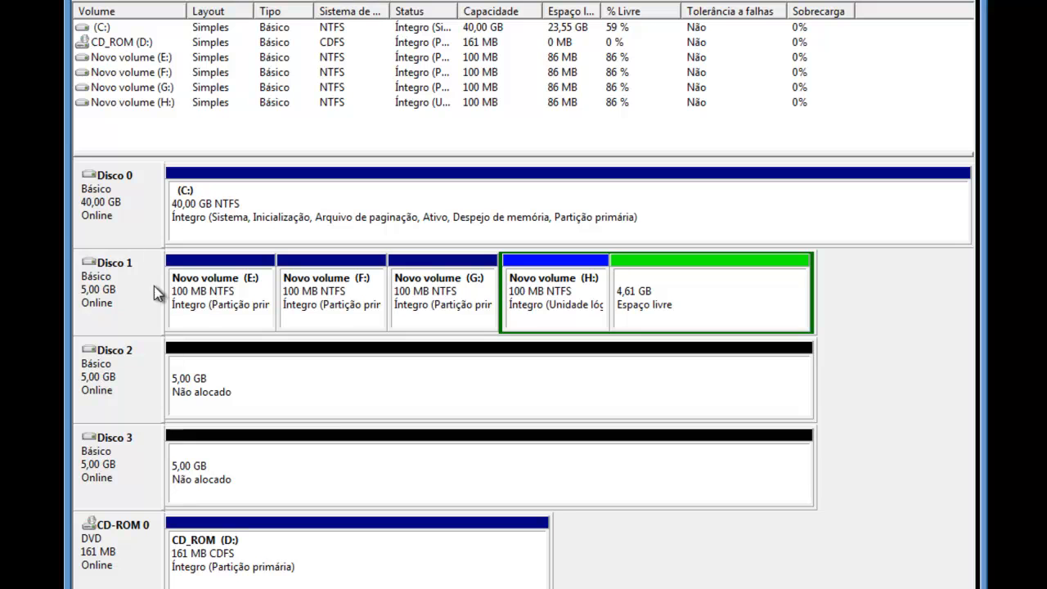
Step: Check the options offered for Disk 1, and convert Disk 2 to a GPT disk
right_click(120, 286)
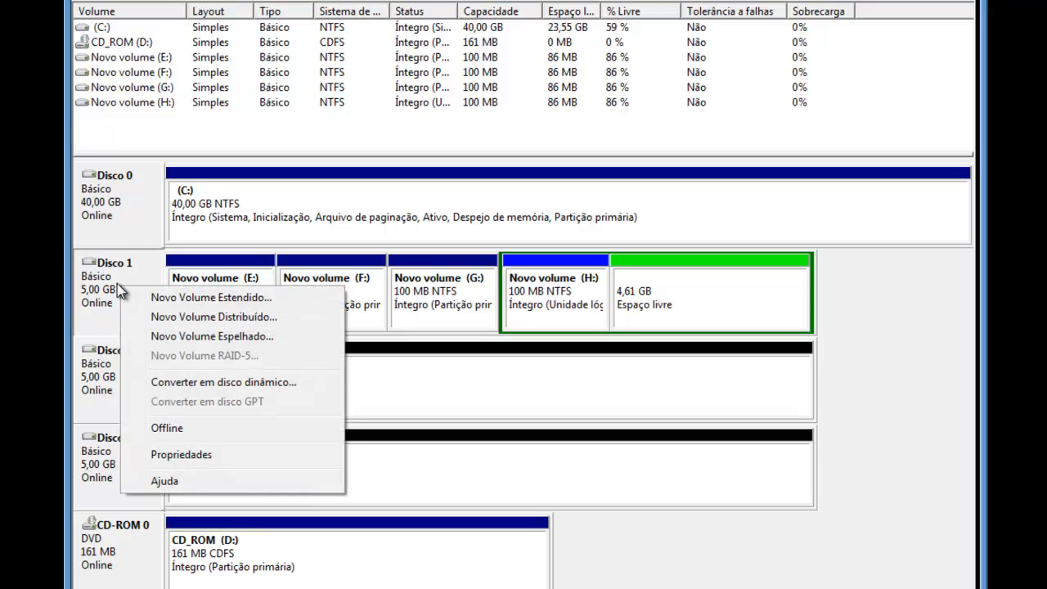
left_click(117, 283)
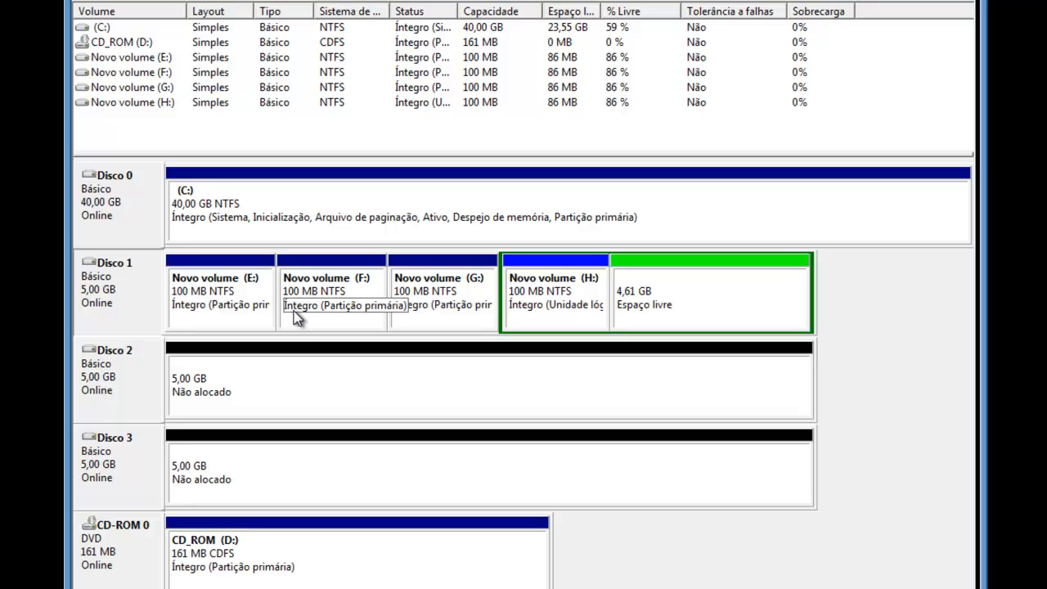
right_click(127, 372)
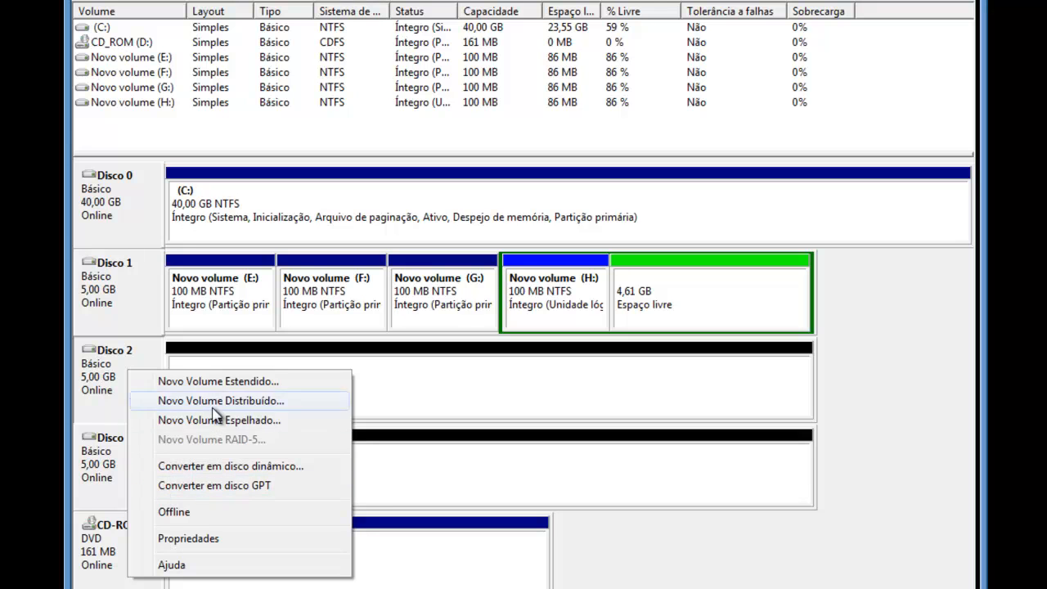
left_click(203, 491)
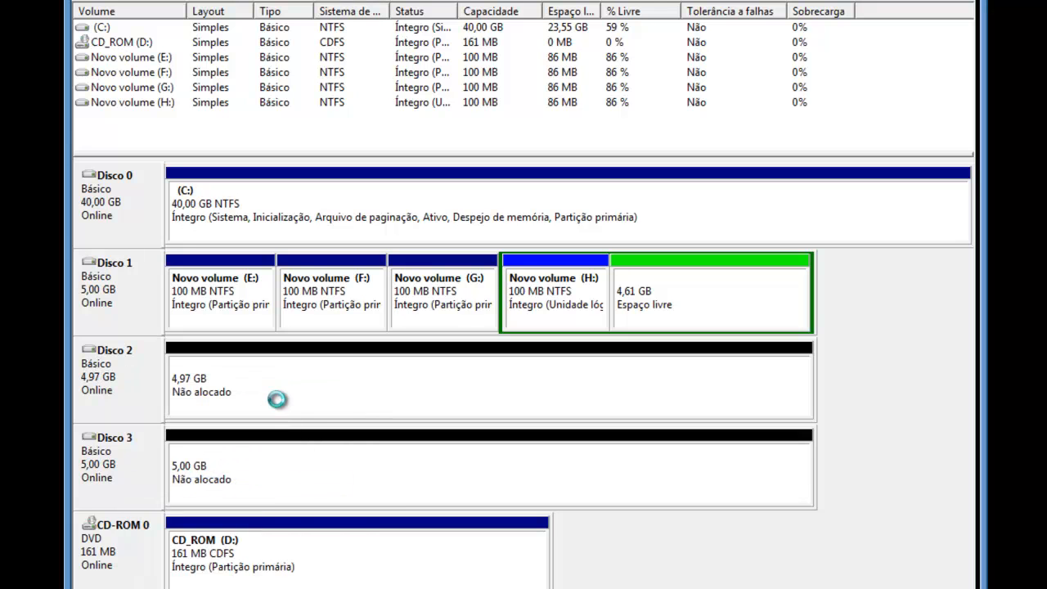
Step: Create a 100 MB NTFS simple volume with drive letter I in Disk 2's unallocated space
right_click(239, 382)
left_click(264, 390)
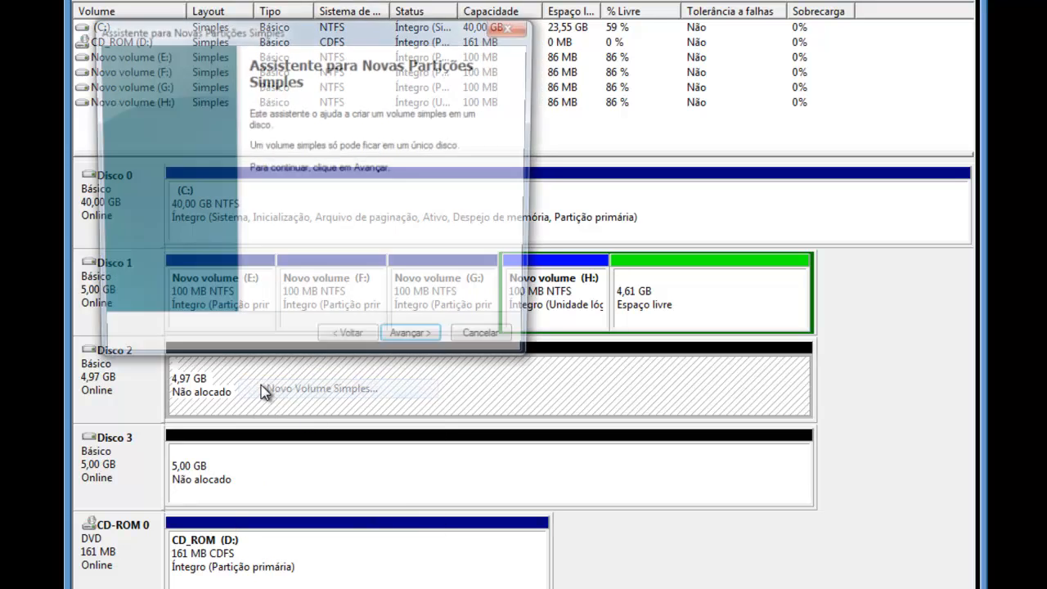
left_click(415, 344)
type("100")
left_click(393, 338)
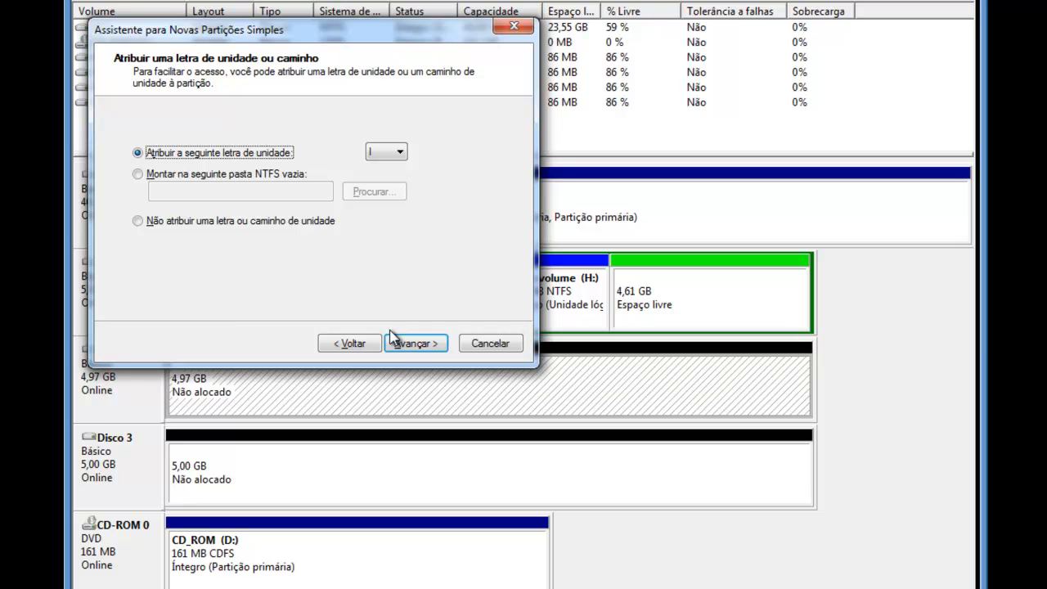
left_click(415, 343)
left_click(420, 347)
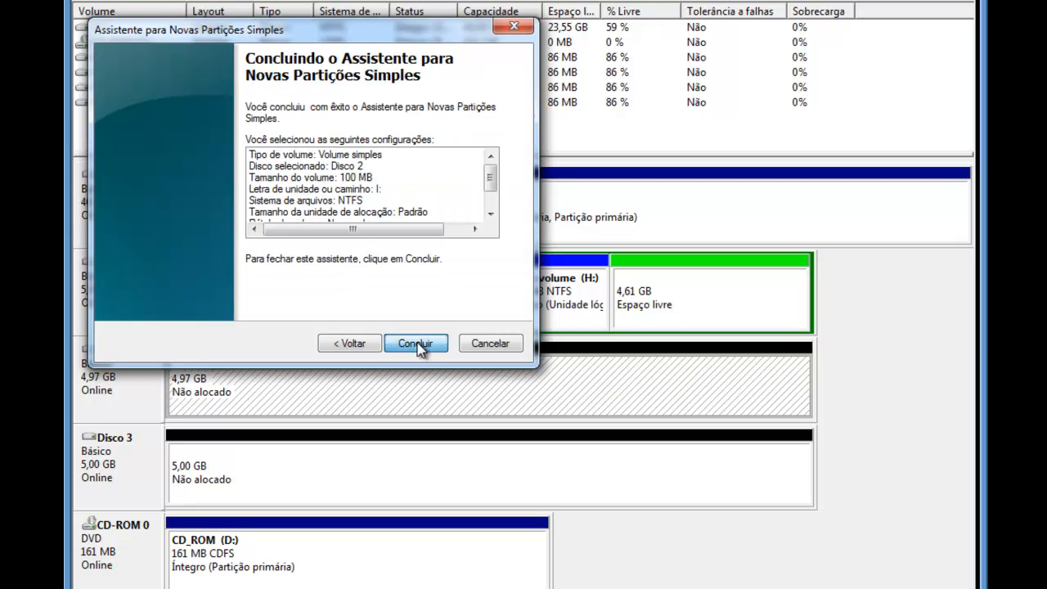
left_click(416, 344)
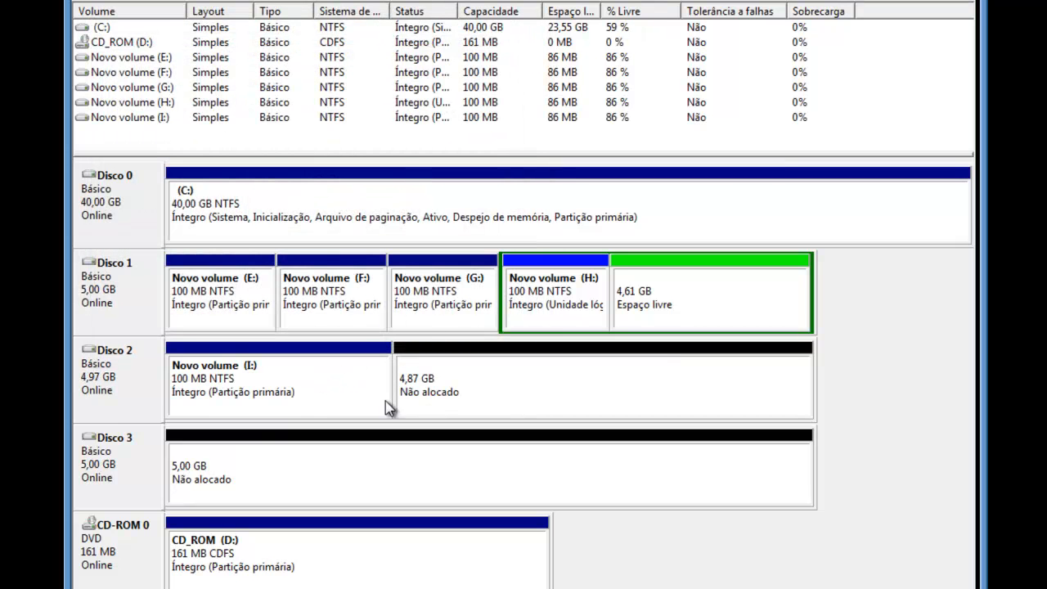
Step: Create a second 100 MB simple volume on Disk 2, keeping the NTFS quick format and default label
right_click(458, 387)
left_click(474, 394)
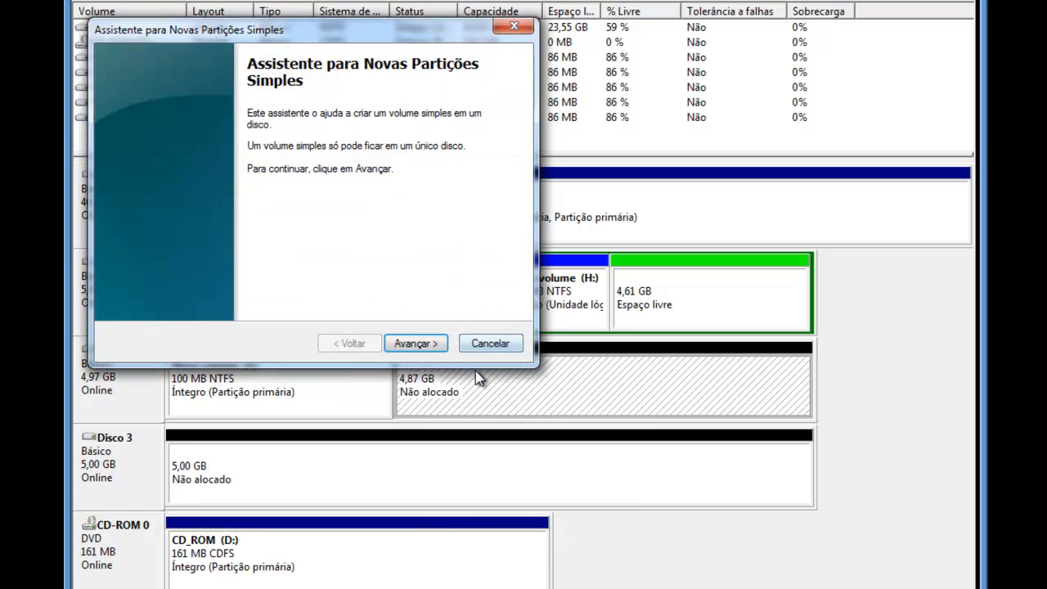
left_click(422, 347)
type("100")
key("Return")
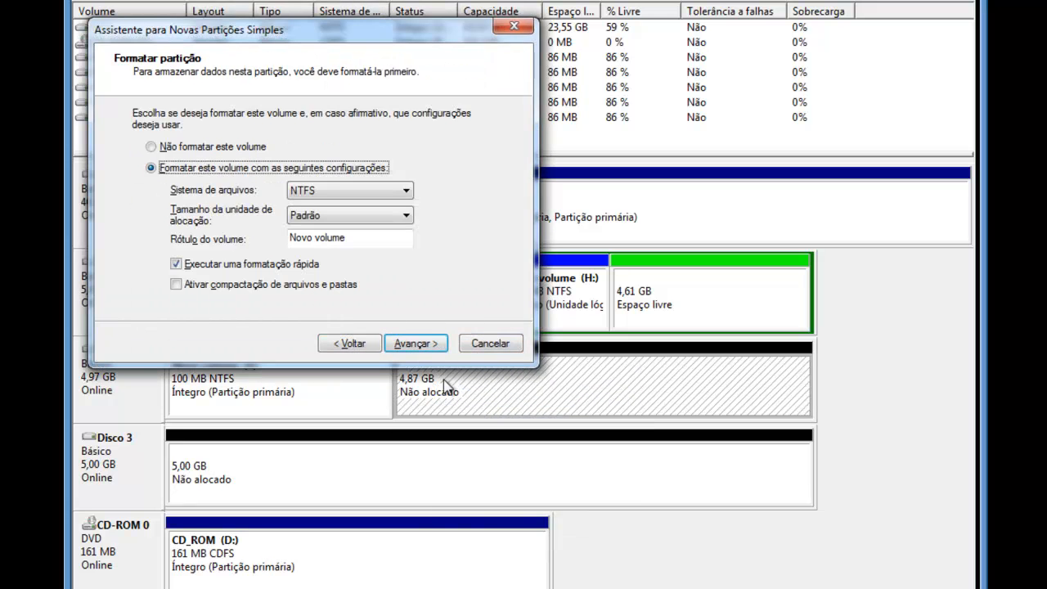
left_click(415, 343)
left_click(416, 343)
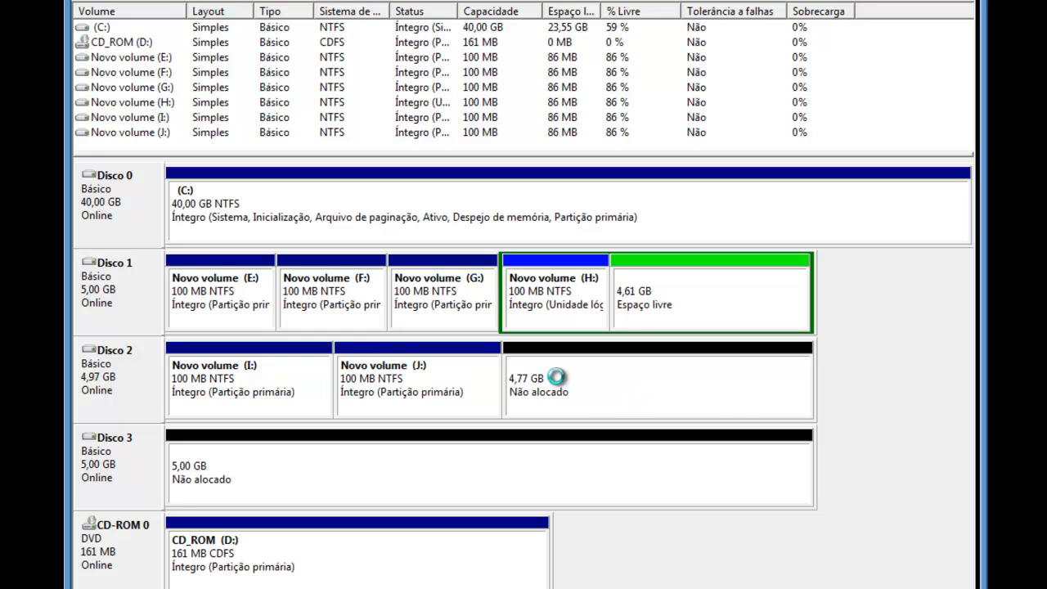
Step: Create a third 100 MB simple volume on Disk 2 with drive letter K and the default NTFS formatting
left_click(556, 377)
right_click(565, 382)
left_click(587, 390)
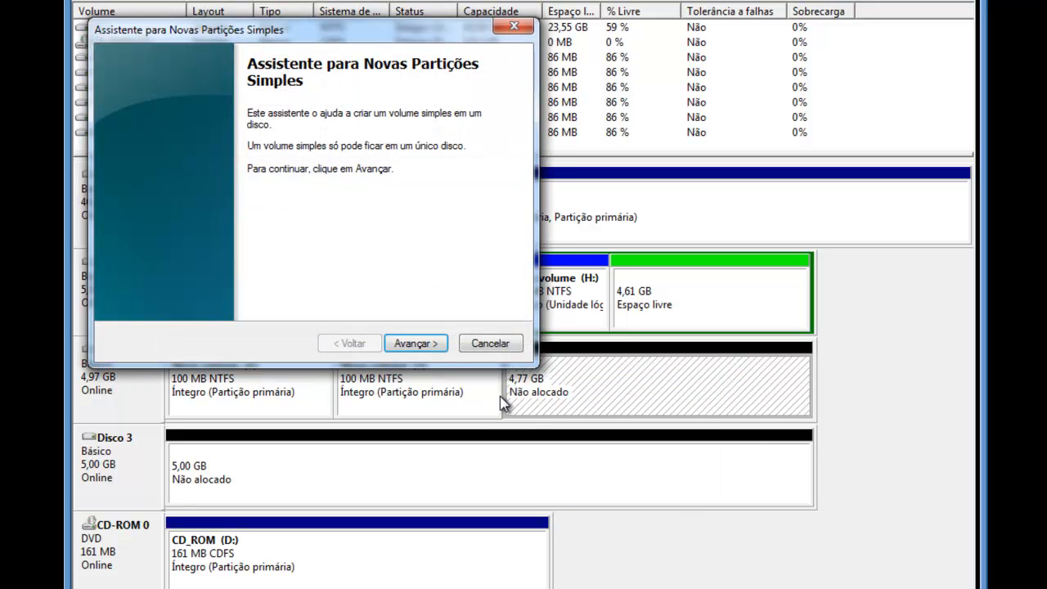
left_click(425, 343)
type("100")
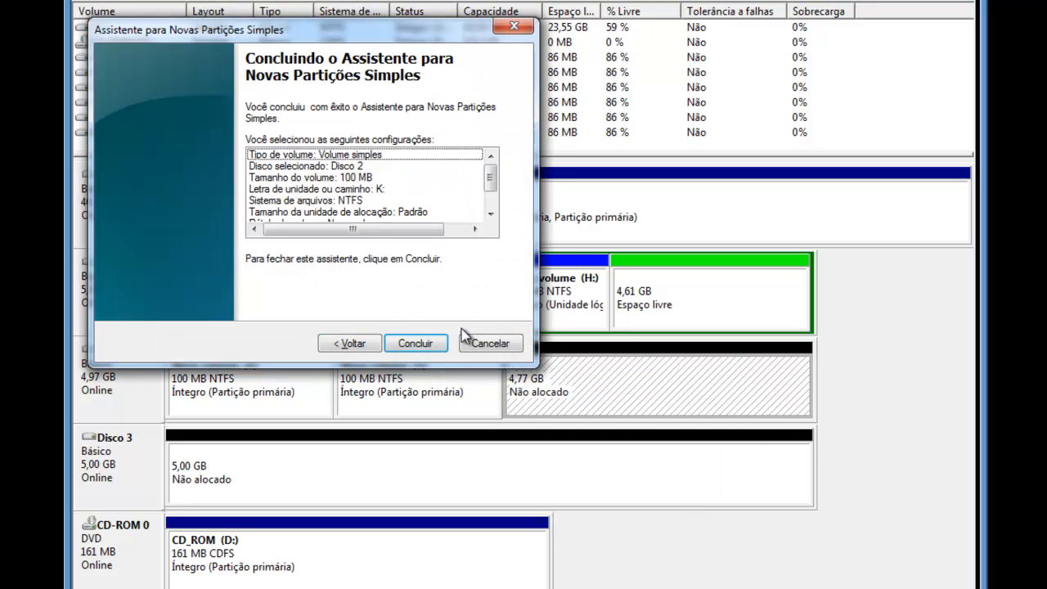
left_click(416, 343)
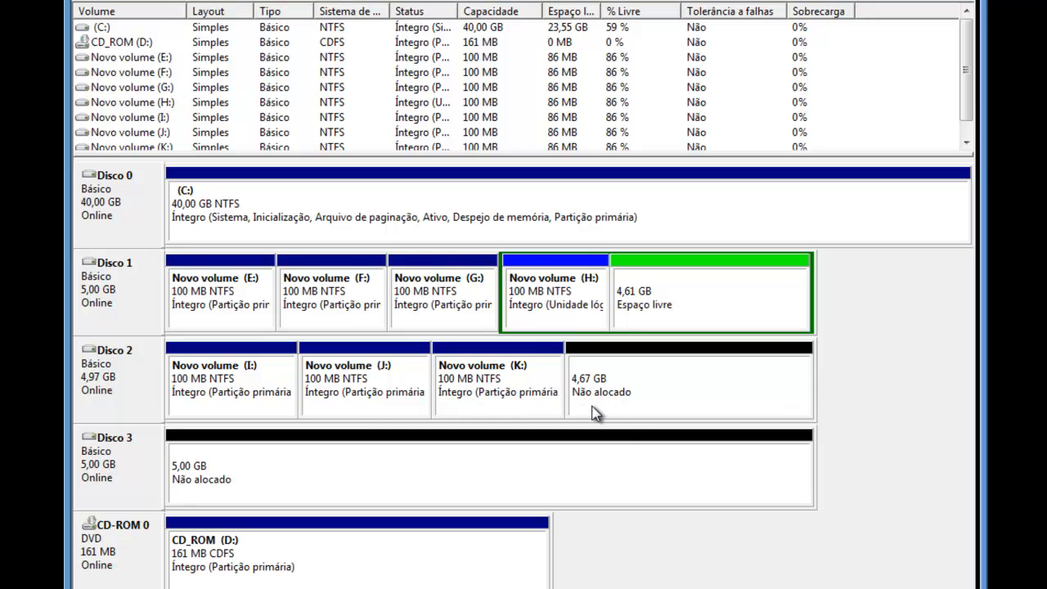
Step: Create a fourth 100 MB simple volume in Disk 2's unallocated space with drive letter L and NTFS formatting
right_click(608, 379)
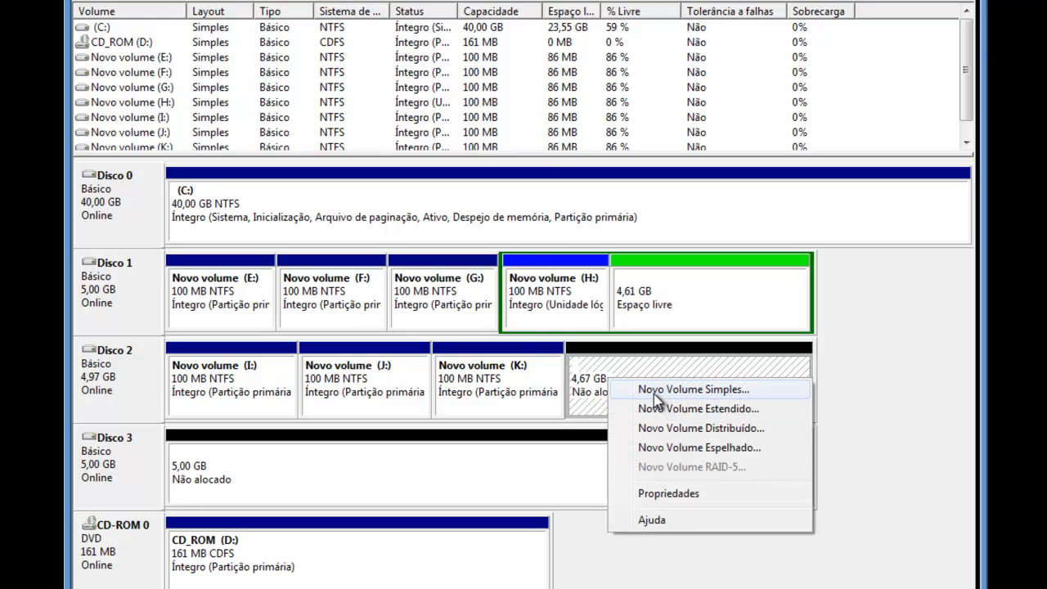
left_click(653, 392)
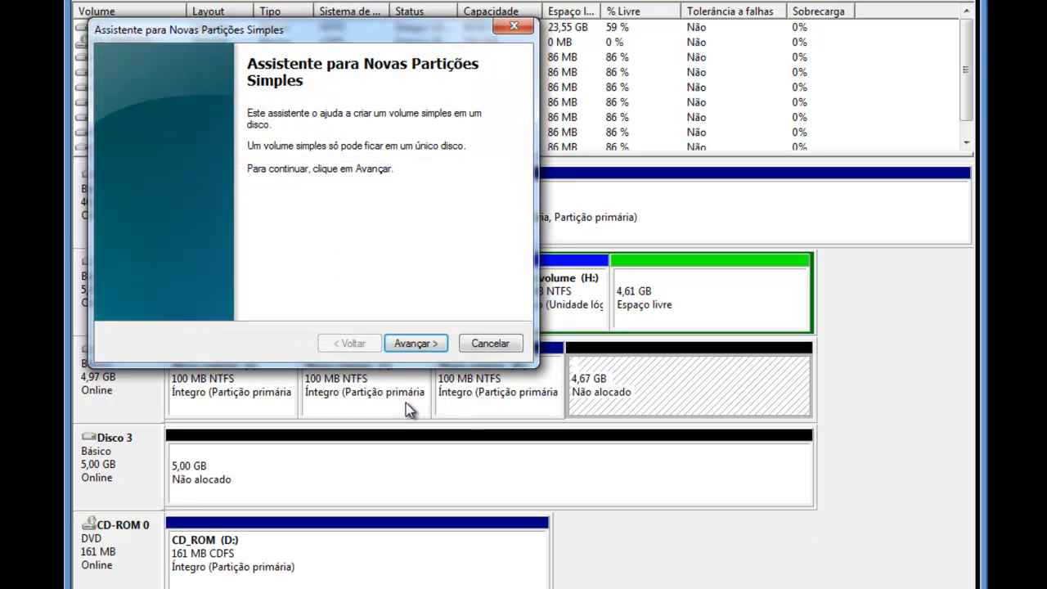
left_click(416, 343)
type("100")
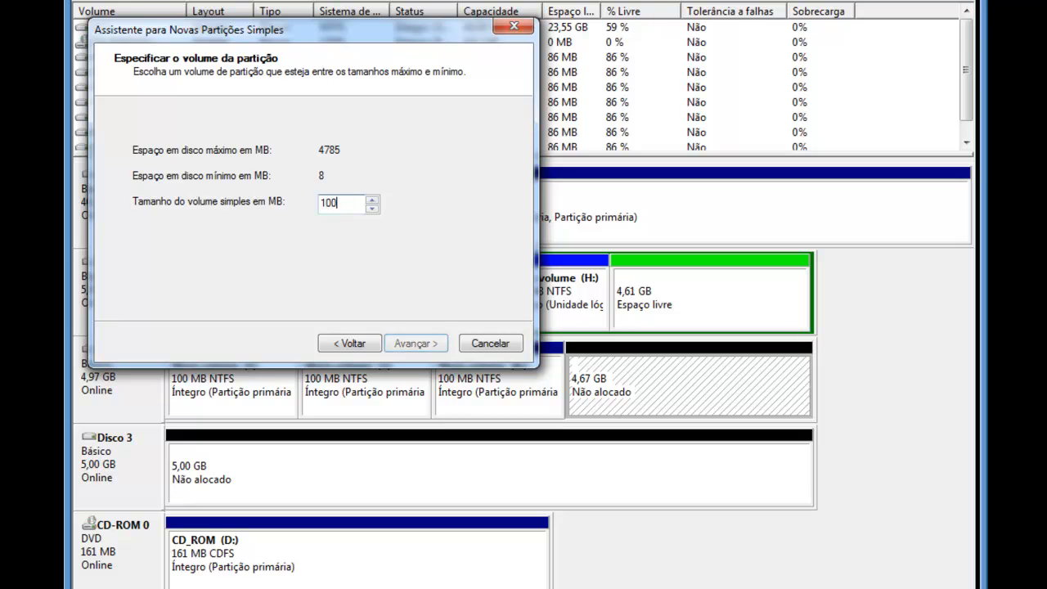
key("Return")
key("Return")
key("Return")
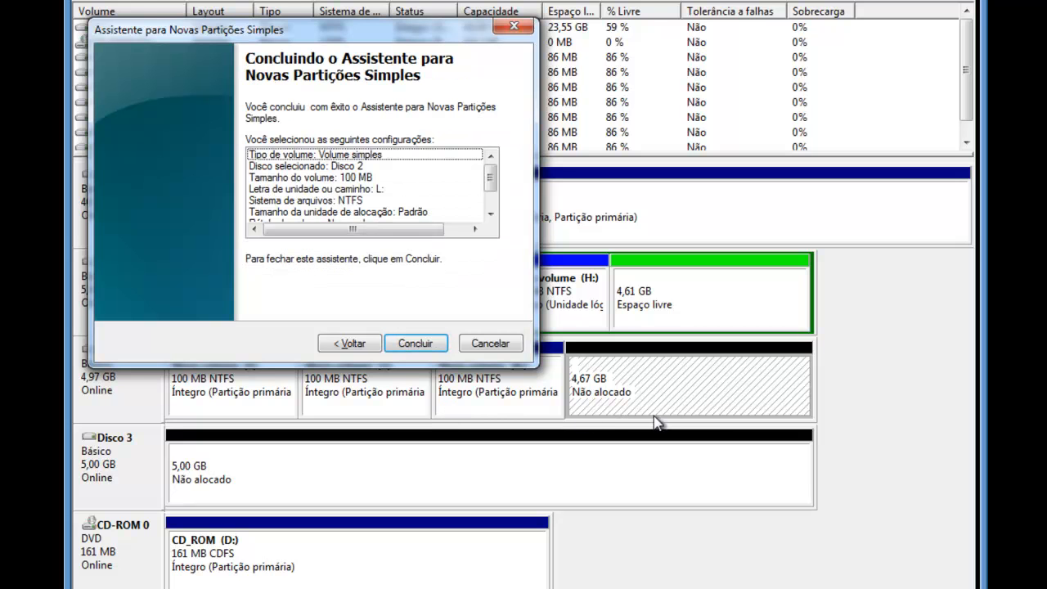
left_click(415, 344)
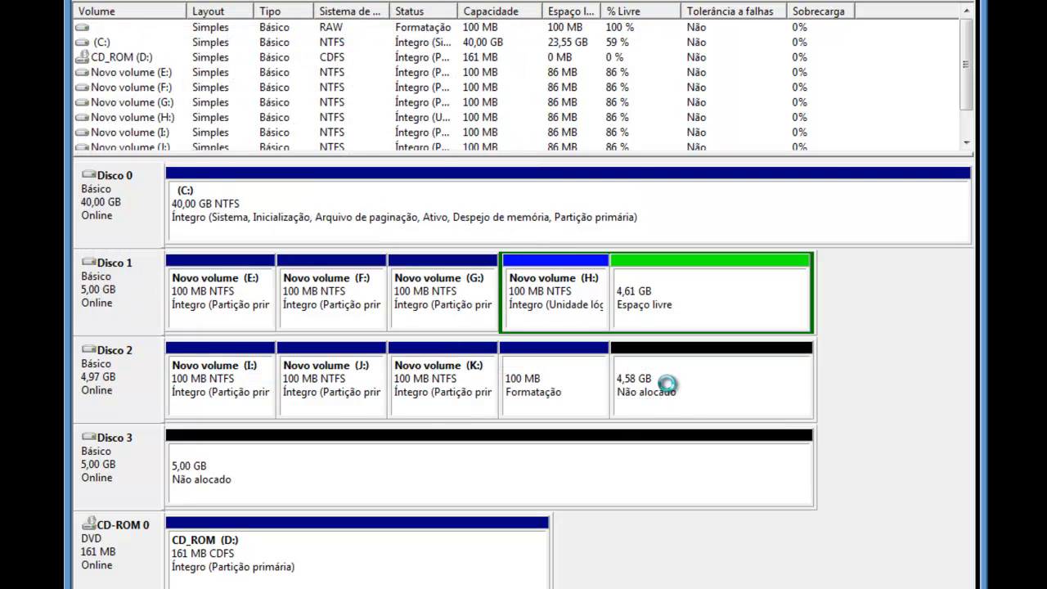
Step: Create a fifth 100 MB NTFS simple volume on Disk 2 with drive letter M, keeping the default settings
right_click(653, 374)
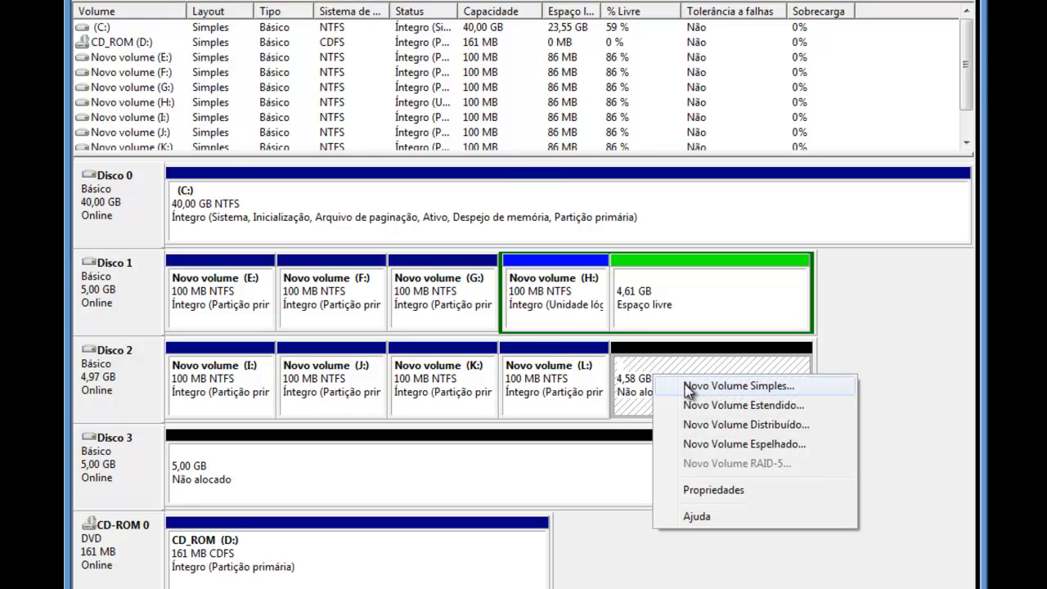
left_click(687, 386)
left_click(414, 345)
type("100")
left_click(413, 345)
left_click(413, 345)
left_click(416, 343)
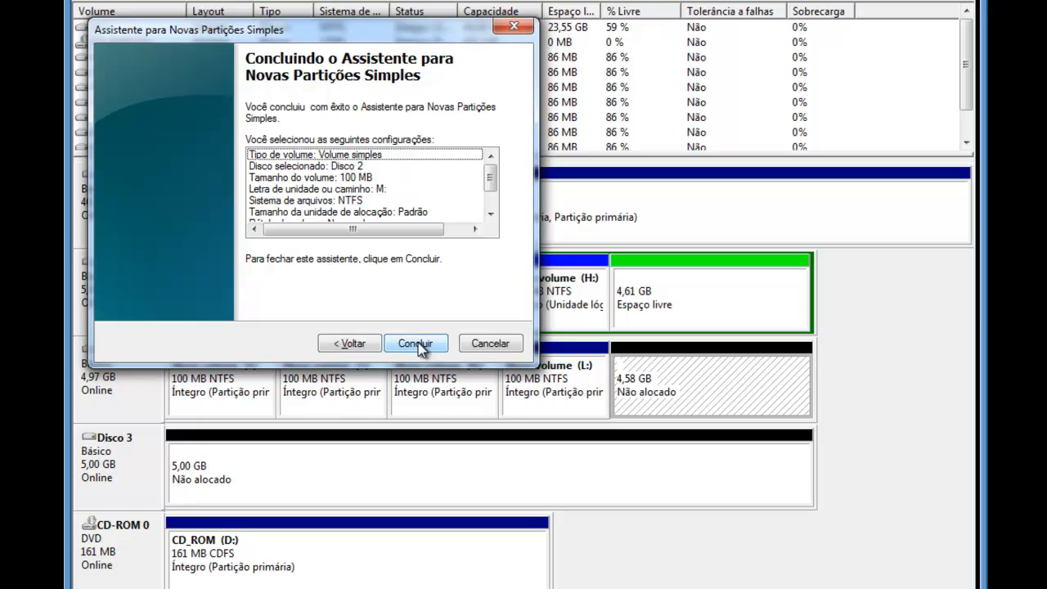
left_click(415, 343)
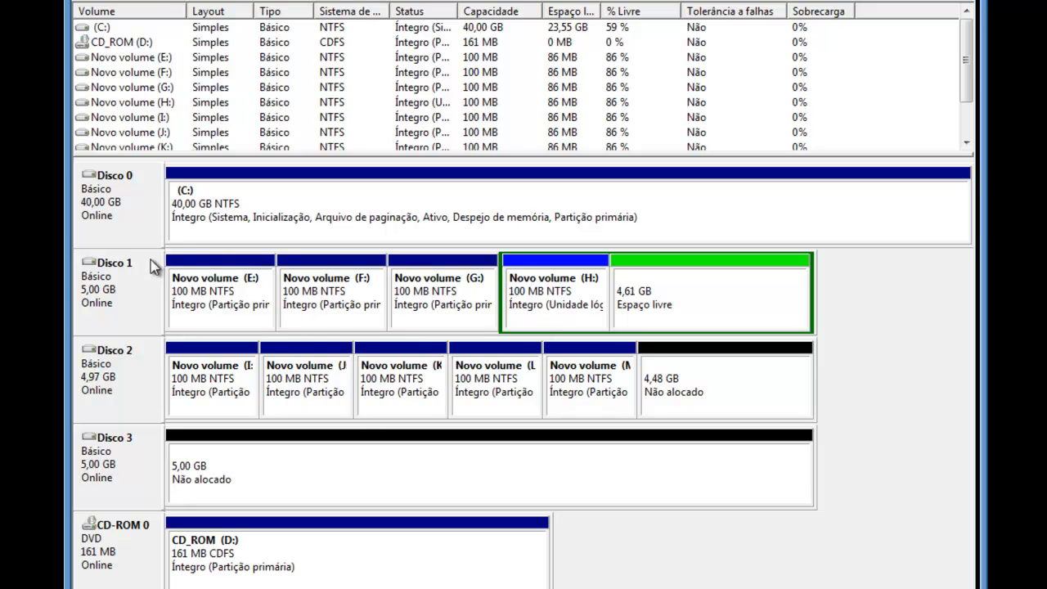
Step: Compare the options offered for Disk 1 and Disk 2, and convert Disk 1 to a dynamic disk
right_click(113, 287)
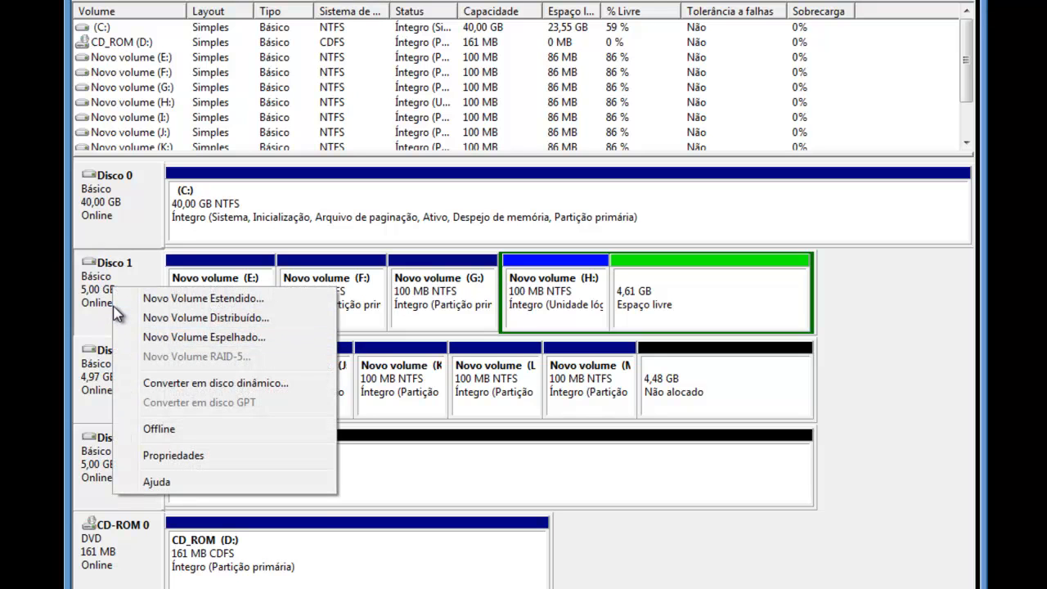
right_click(104, 373)
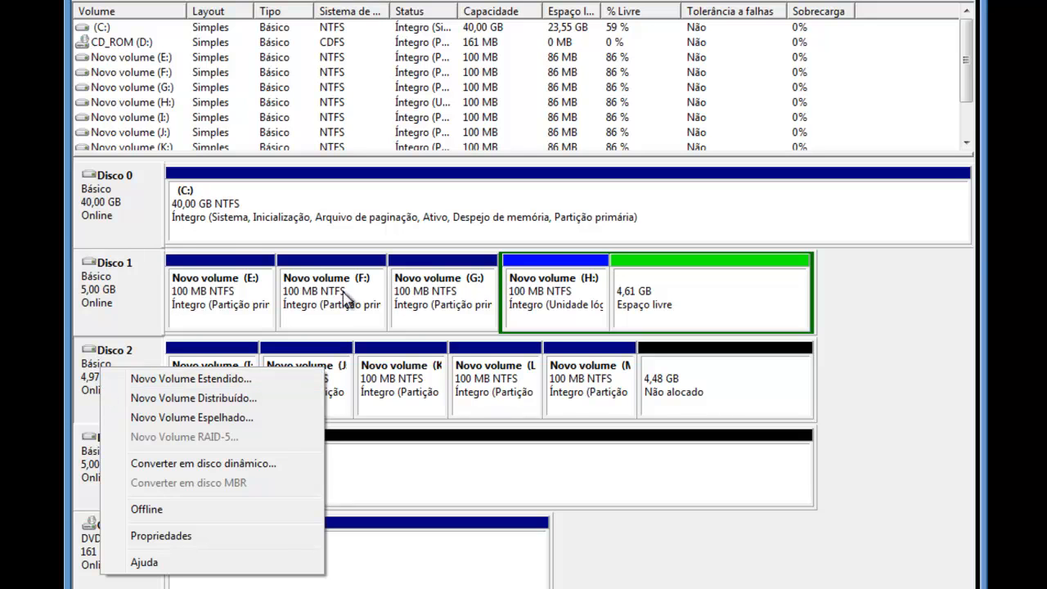
left_click(115, 355)
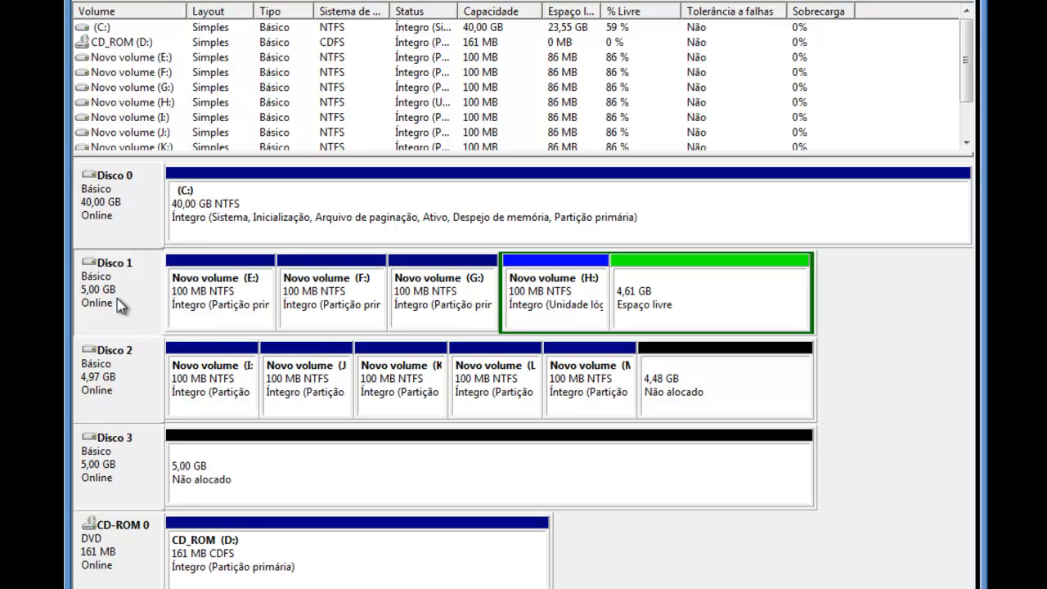
right_click(99, 282)
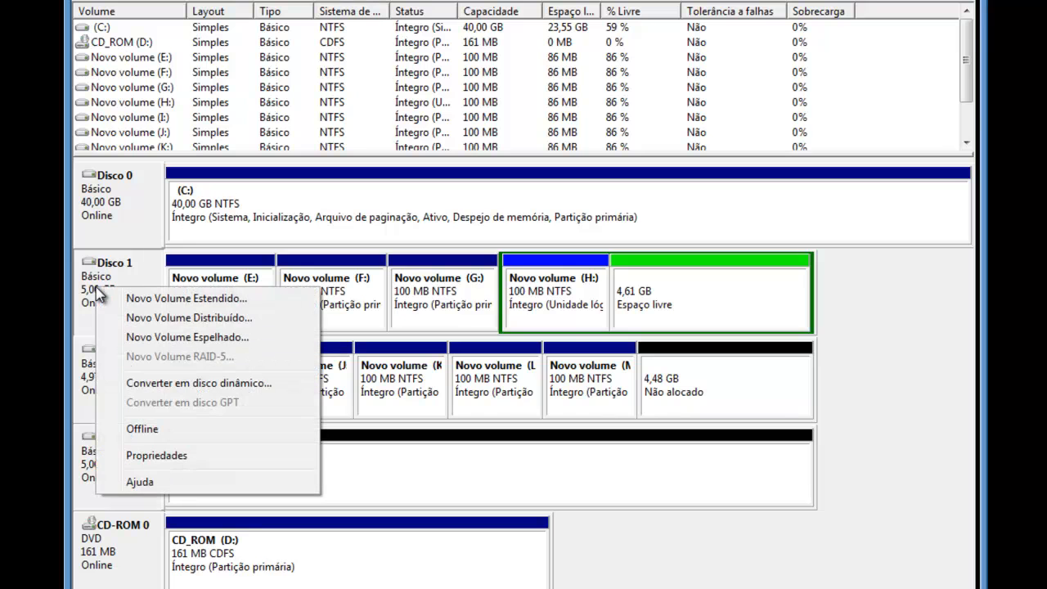
left_click(148, 385)
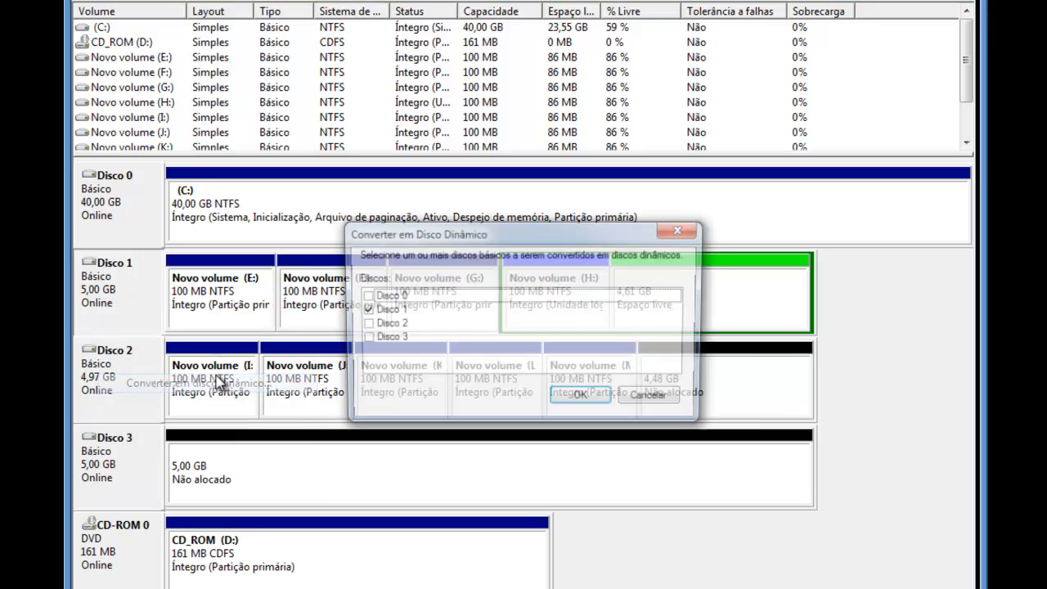
left_click(580, 398)
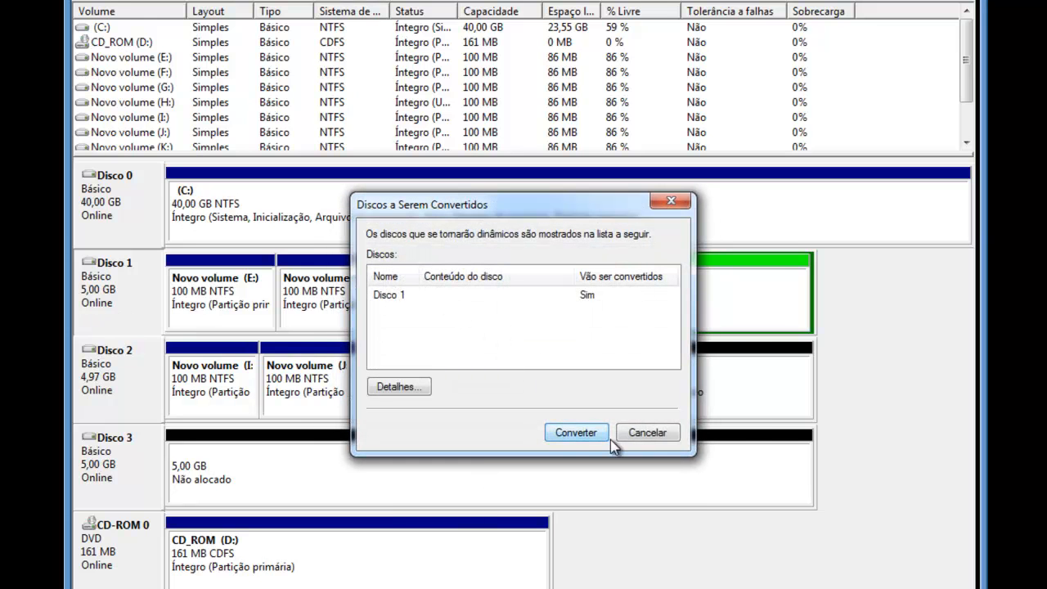
left_click(585, 435)
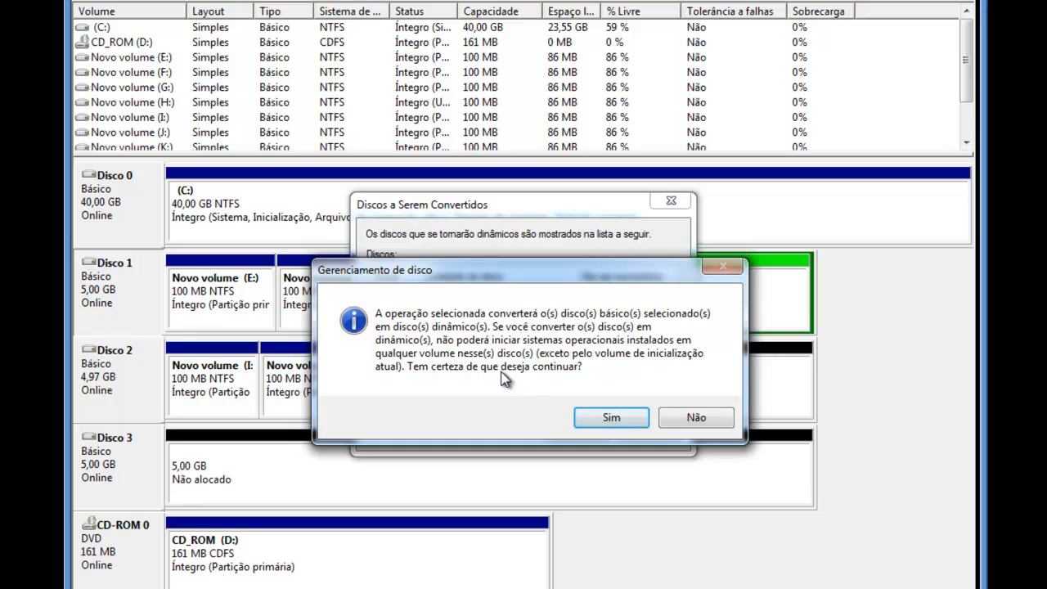
left_click(608, 419)
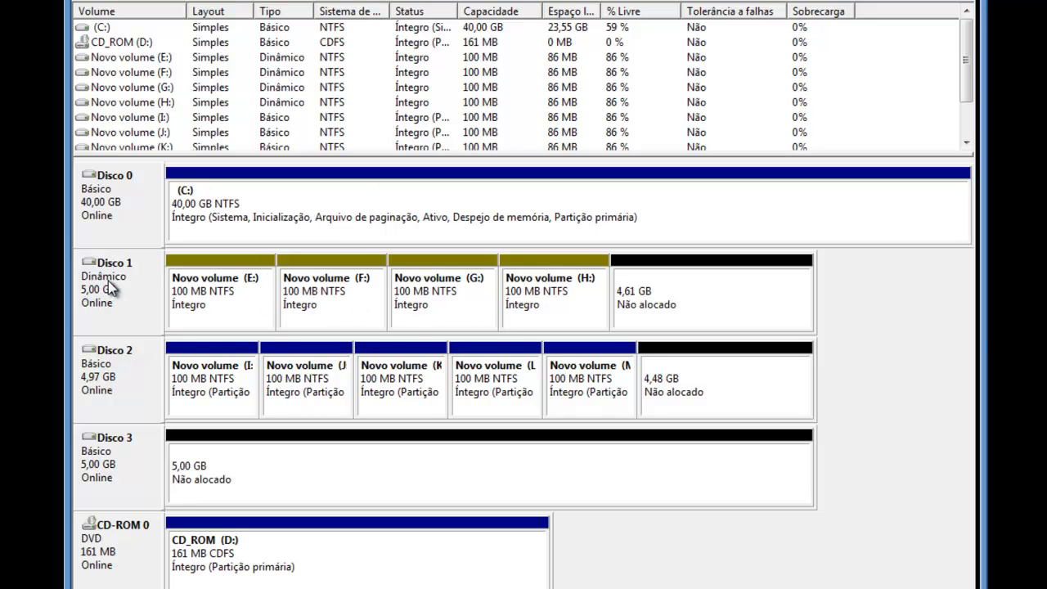
Step: Examine the contents of volume E and its Nova pasta (2) folder, and review the options offered for Disk 1
right_click(224, 299)
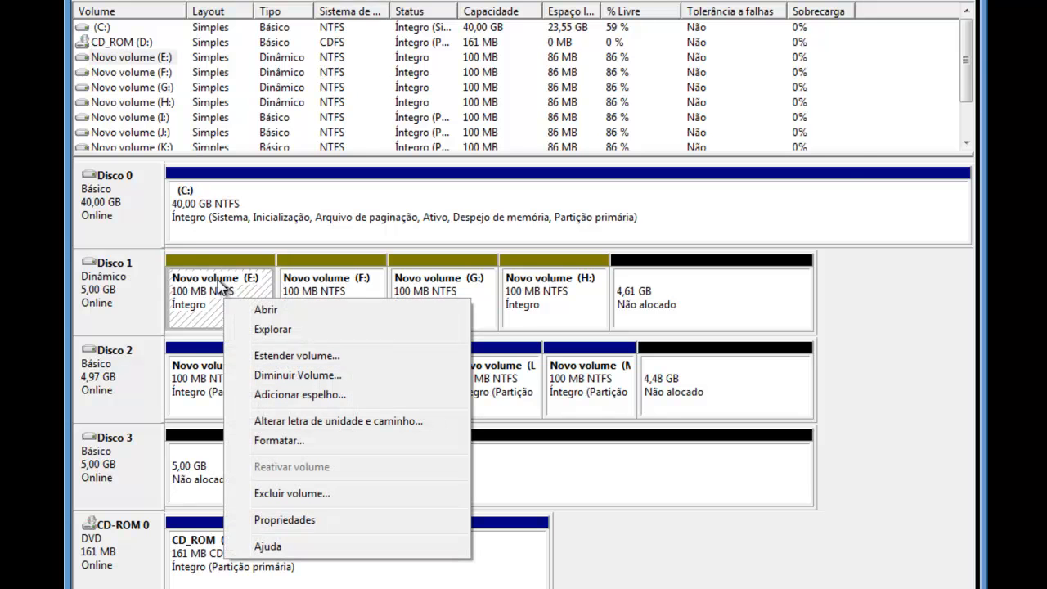
left_click(262, 328)
double_click(359, 137)
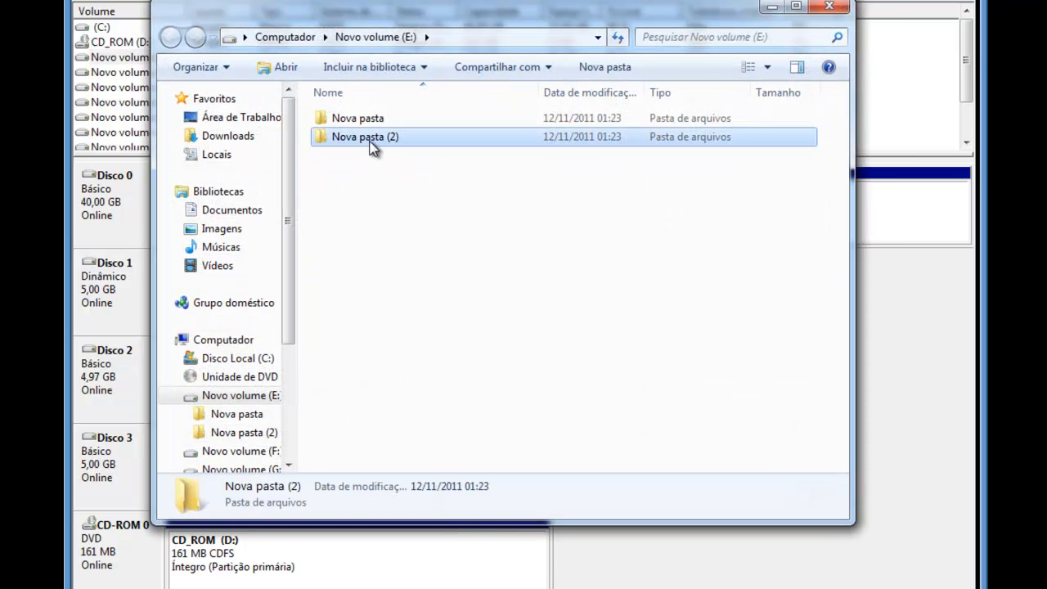
left_click(175, 38)
left_click(829, 7)
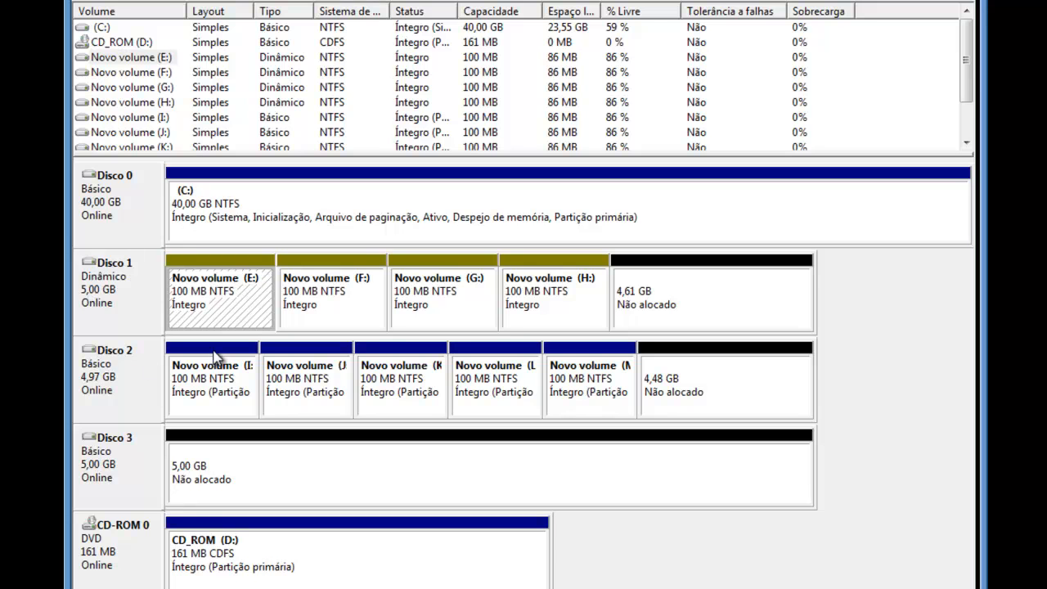
right_click(123, 288)
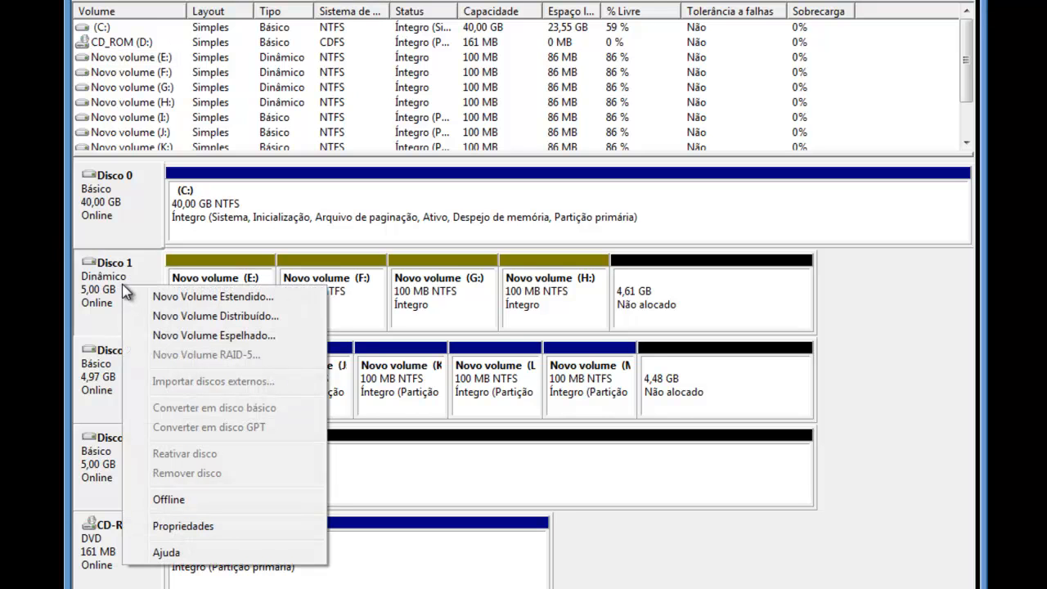
left_click(114, 287)
right_click(112, 292)
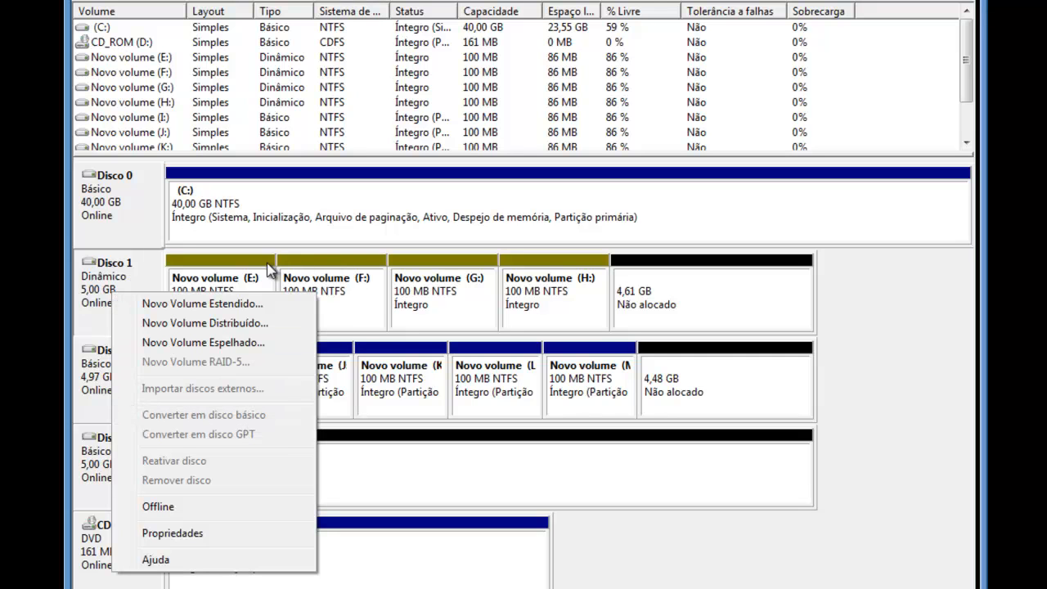
left_click(233, 267)
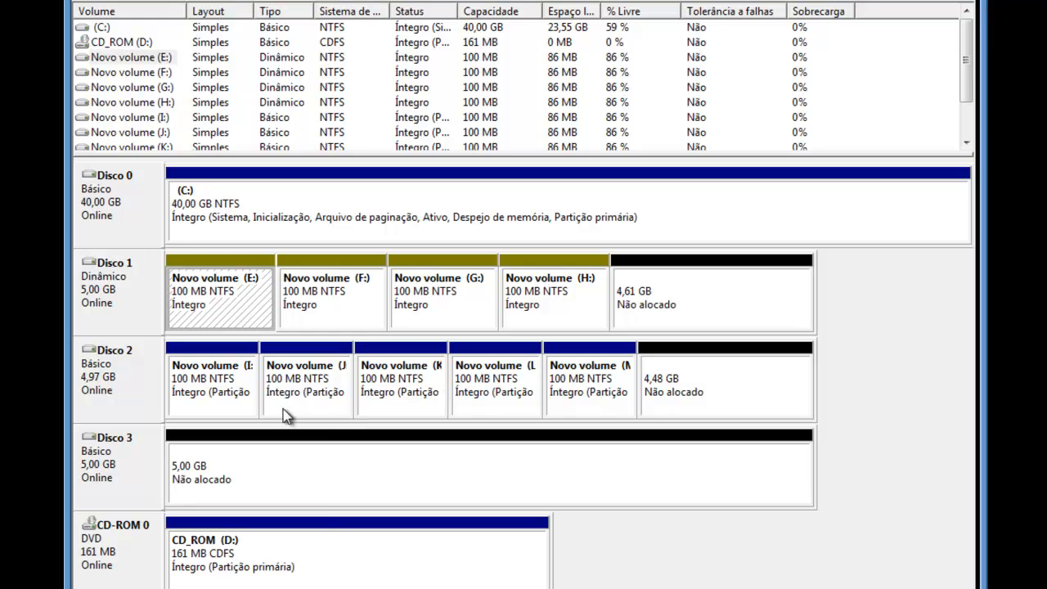
Step: Convert Disk 2 from a basic to a dynamic disk, accepting the conversion
right_click(108, 386)
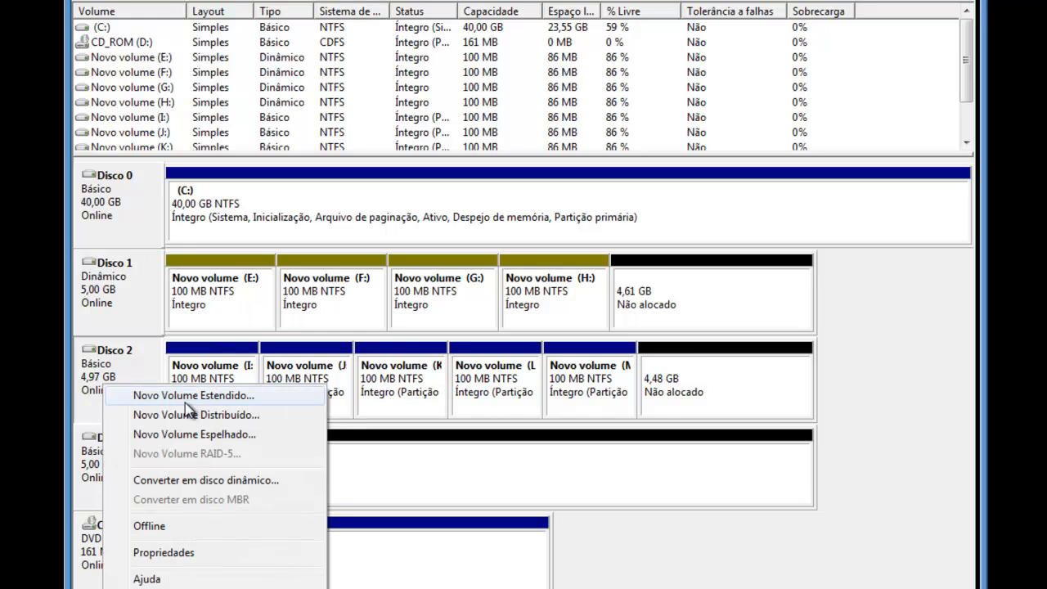
left_click(200, 481)
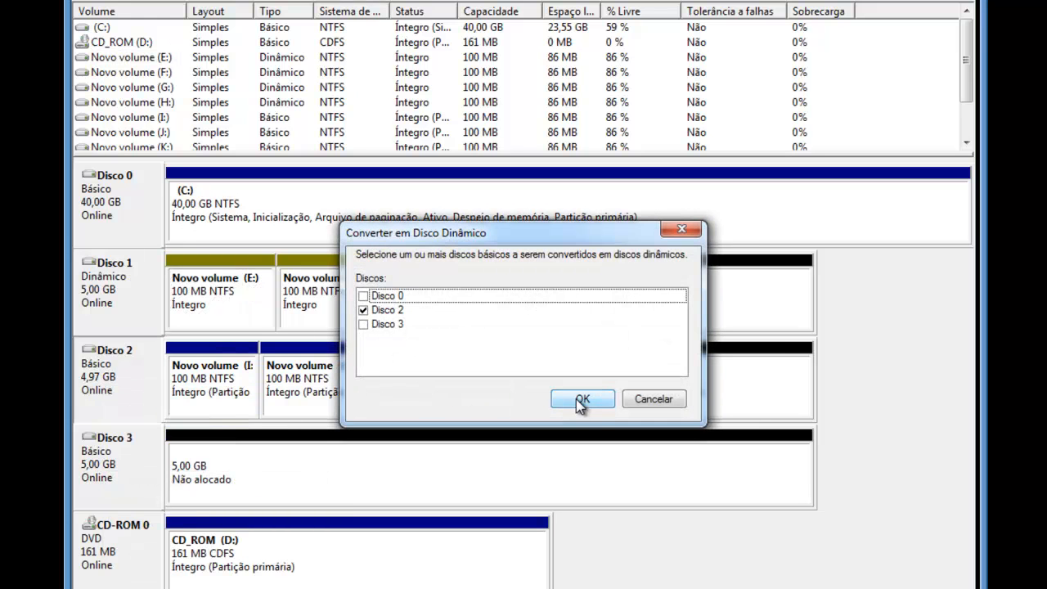
left_click(581, 399)
left_click(576, 433)
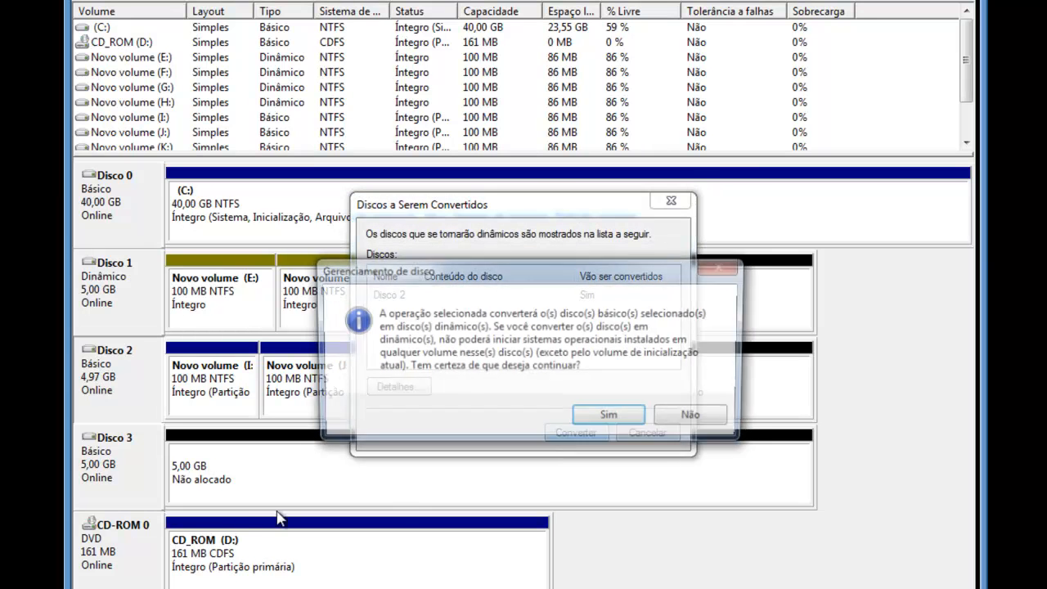
left_click(640, 419)
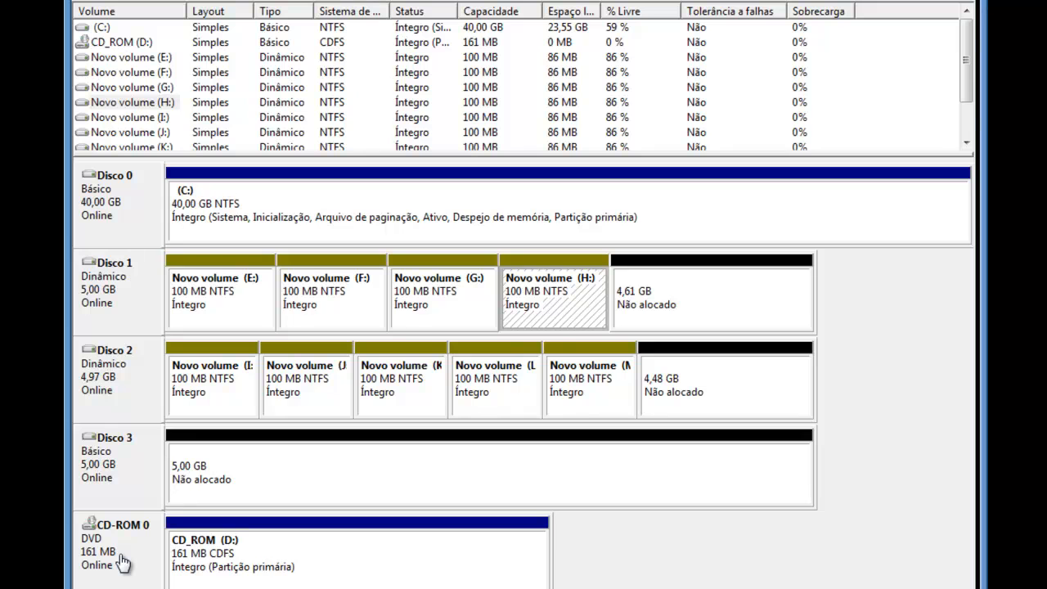
Step: Extend volume H on Disk 1 by 100 MB, taking the space from Disk 2 instead of Disk 1
right_click(549, 299)
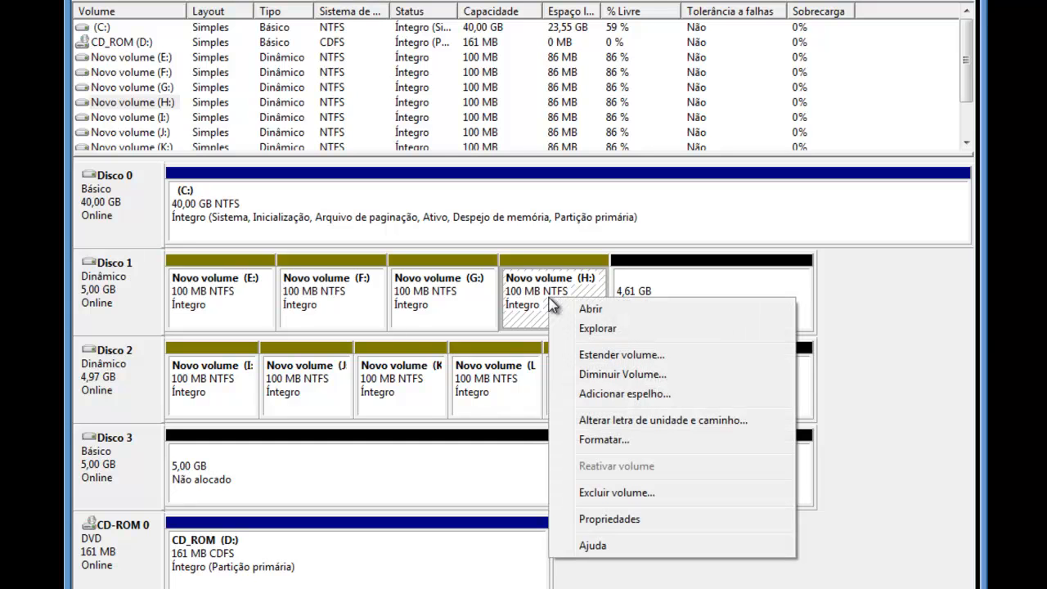
left_click(573, 355)
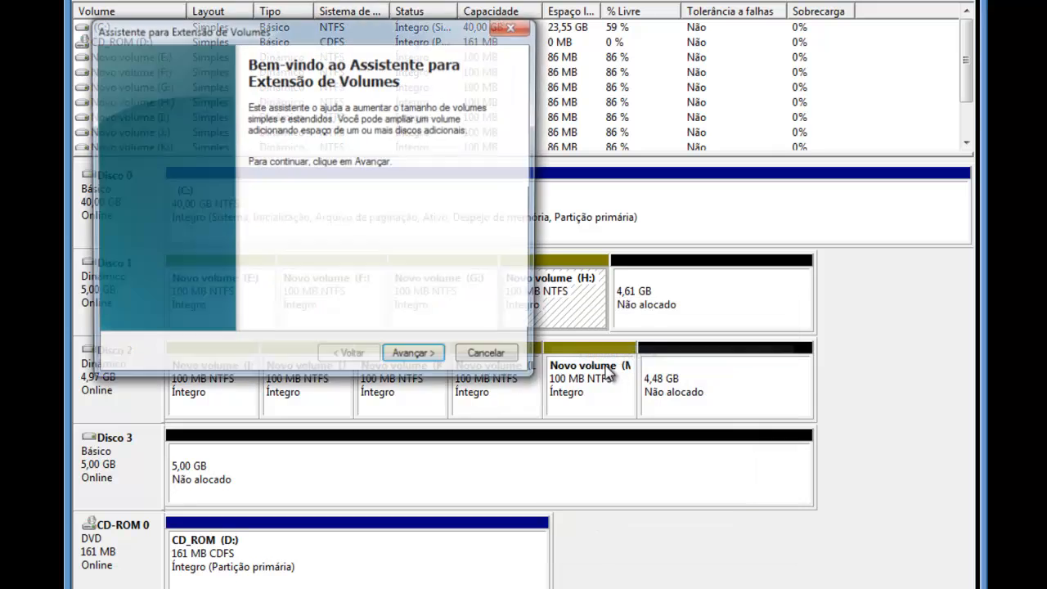
left_click(409, 356)
left_click_drag(398, 29, 616, 398)
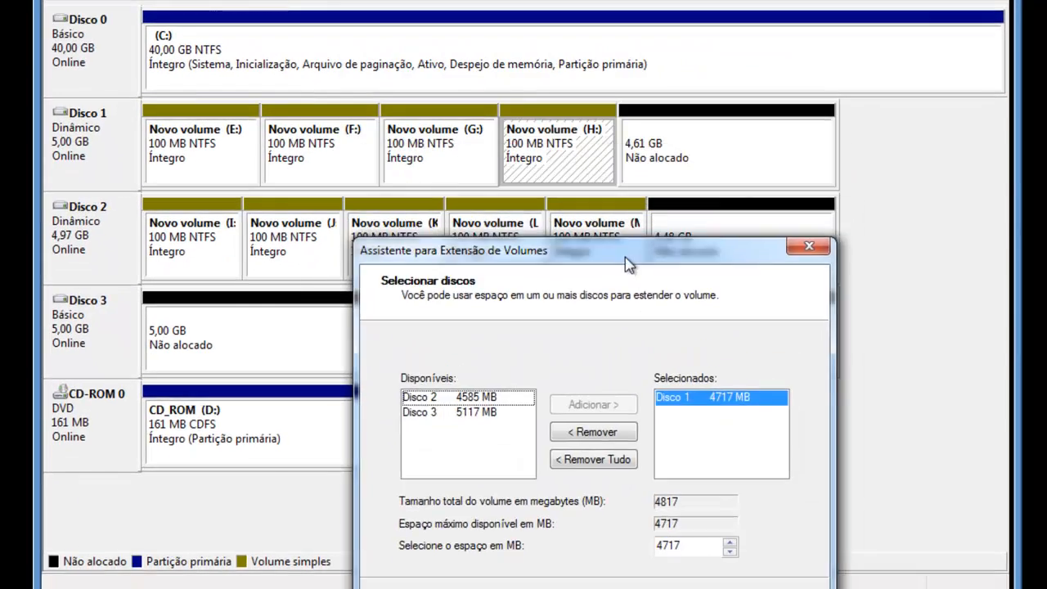
left_click_drag(626, 263, 627, 222)
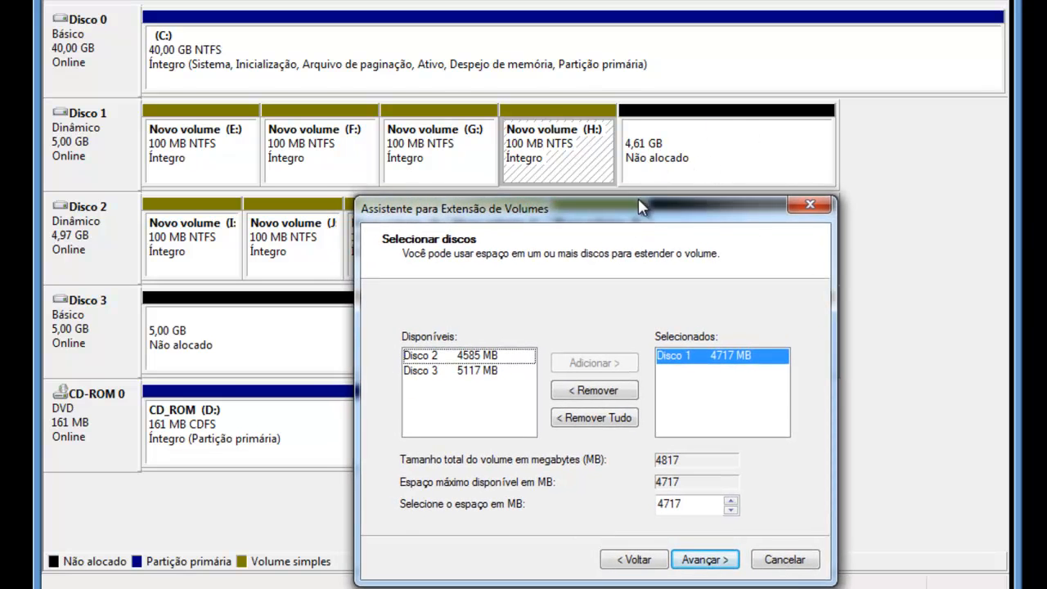
left_click_drag(691, 211, 816, 46)
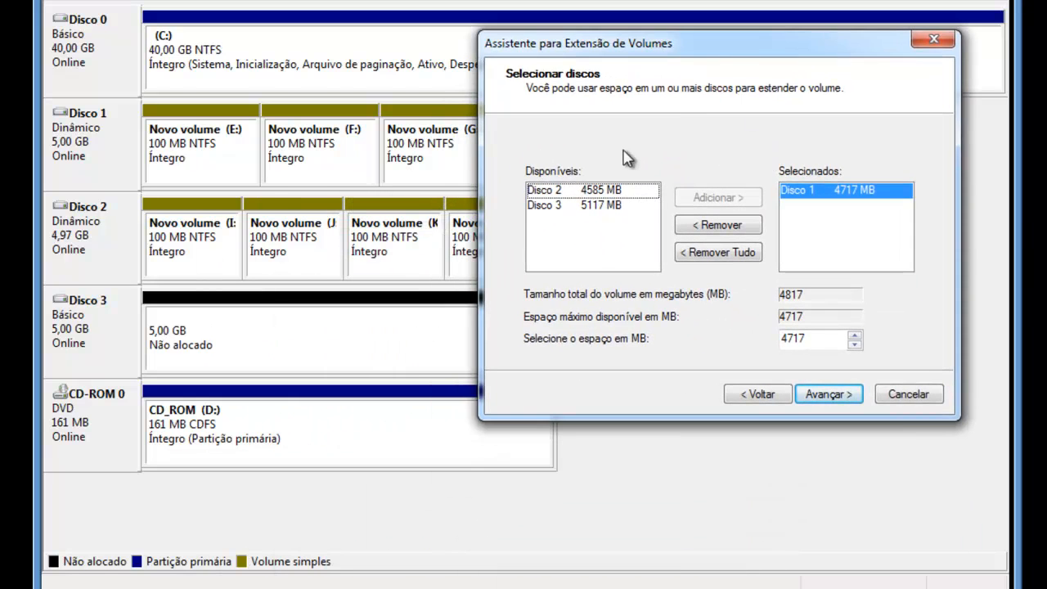
left_click_drag(696, 51, 613, 219)
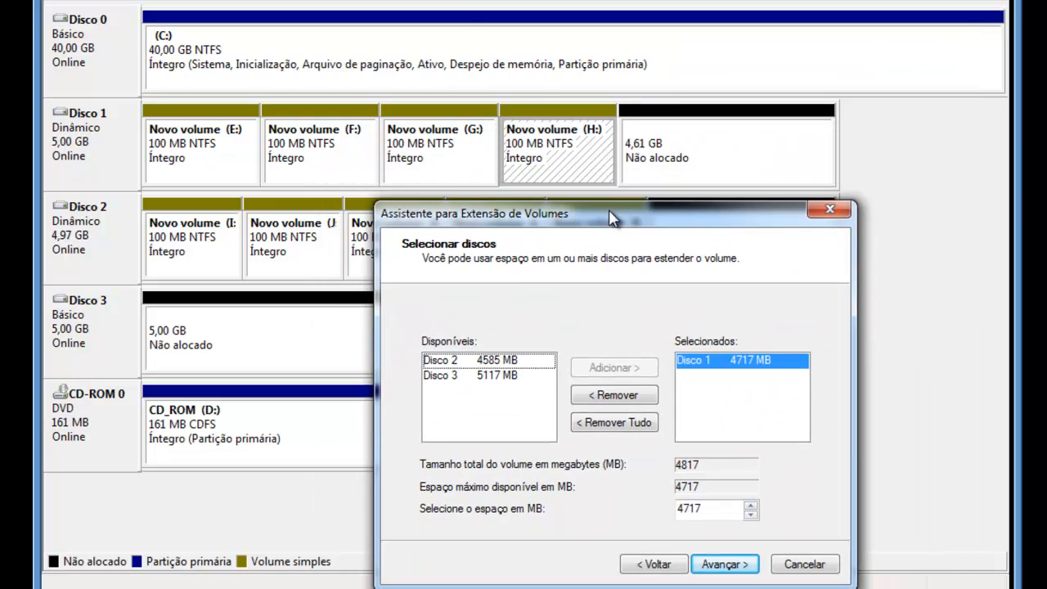
left_click(626, 395)
left_click(473, 377)
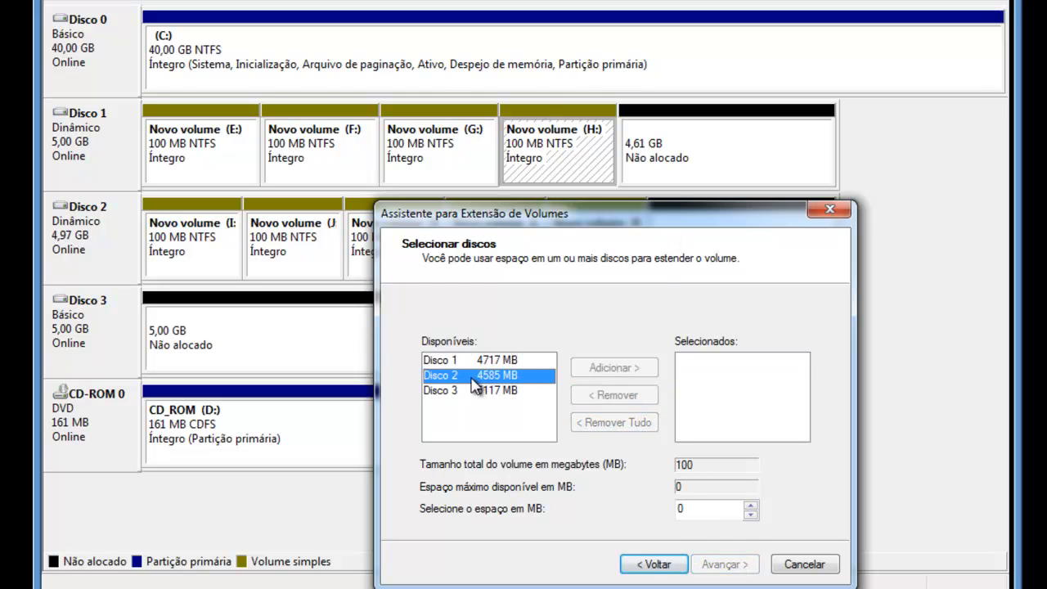
left_click(614, 368)
left_click_drag(710, 508, 562, 516)
type("100")
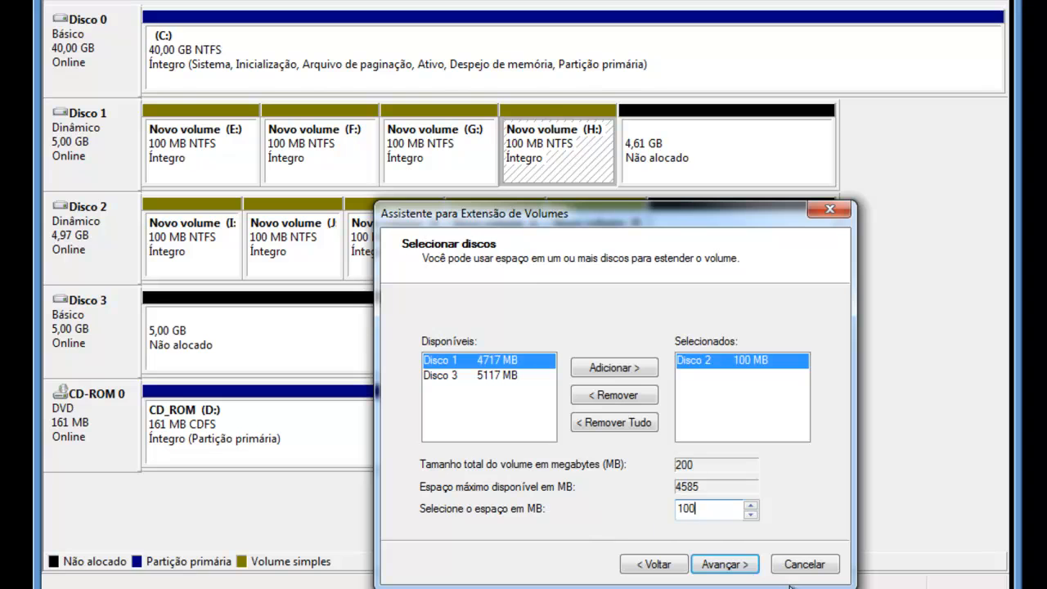
left_click(739, 571)
left_click(728, 570)
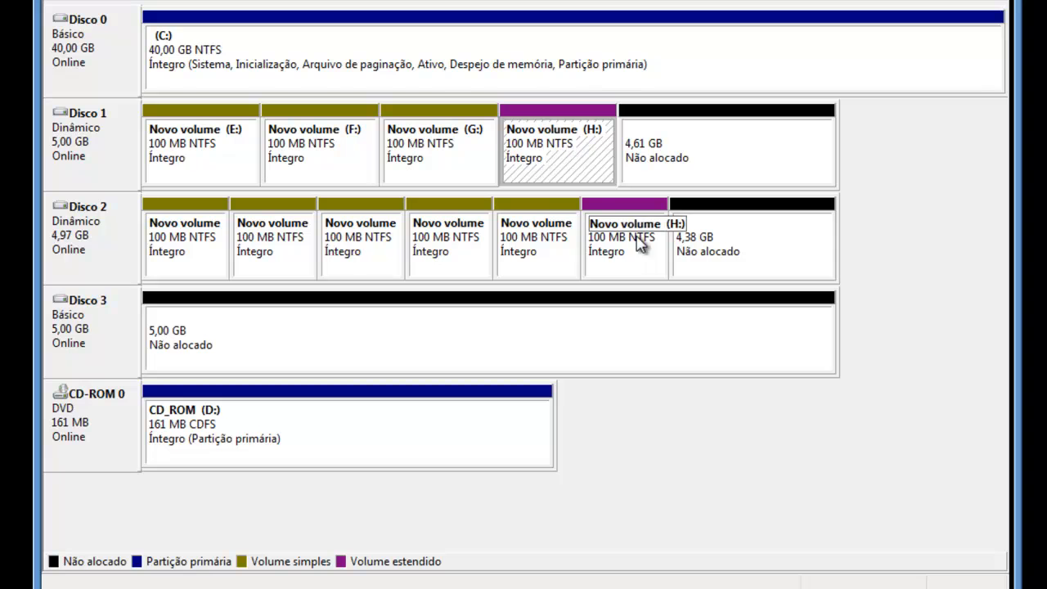
Step: Explore volume H and check its used space, free space and total capacity in its properties
right_click(549, 154)
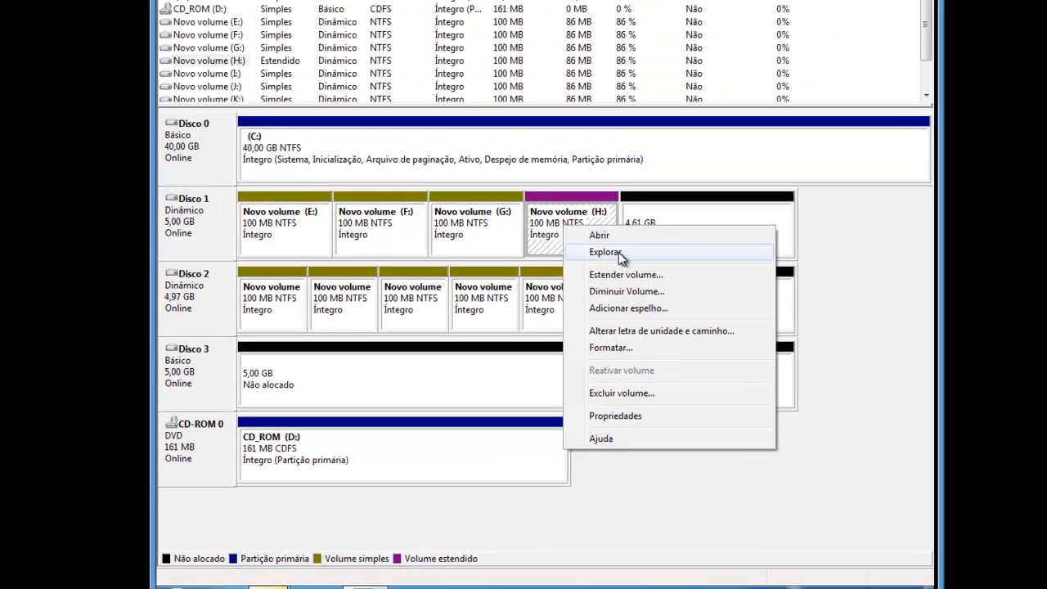
left_click(600, 179)
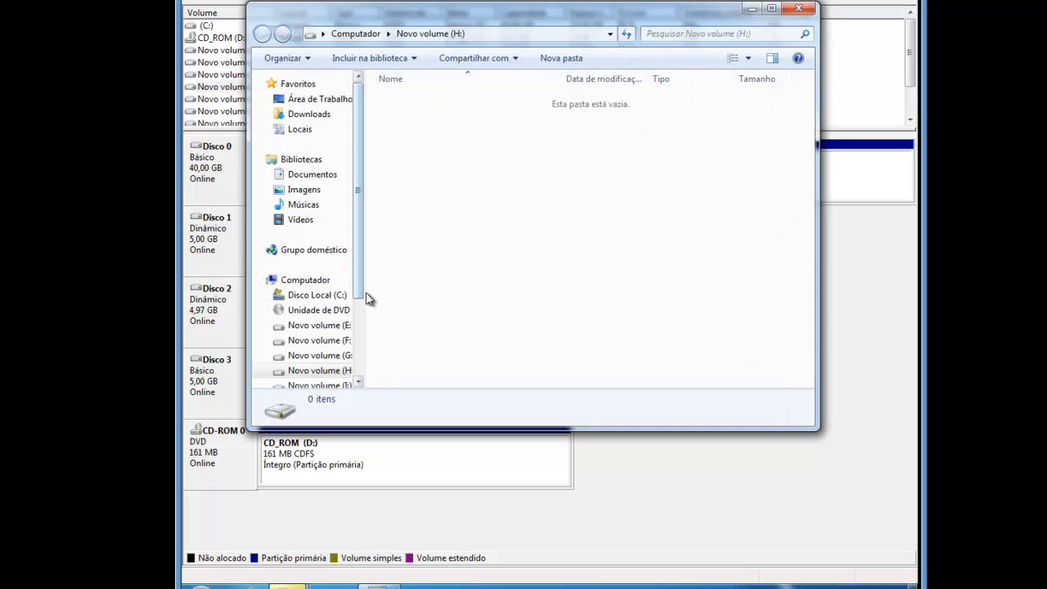
left_click_drag(366, 300, 452, 314)
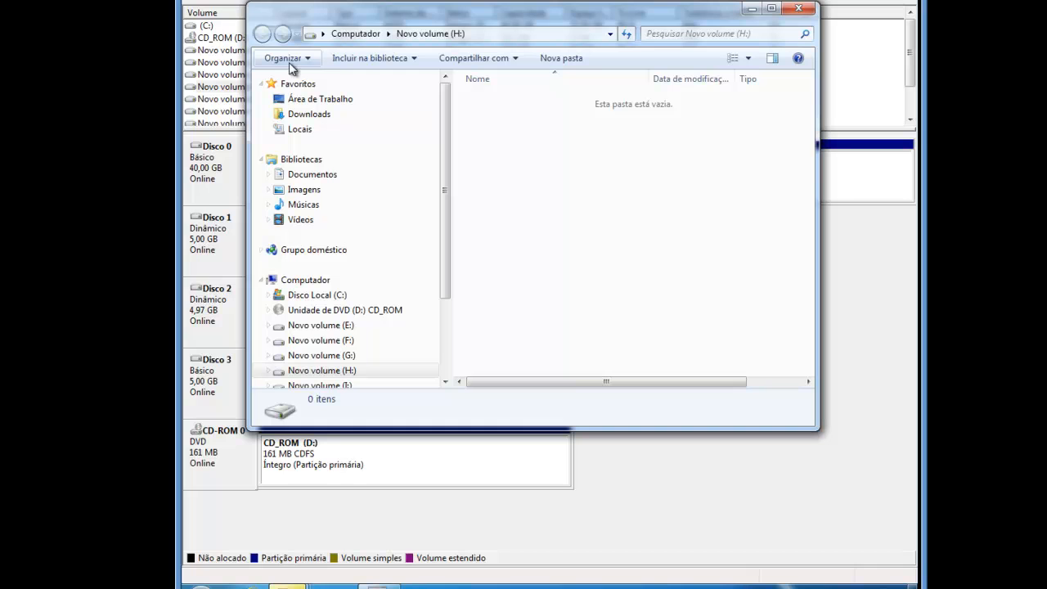
right_click(344, 370)
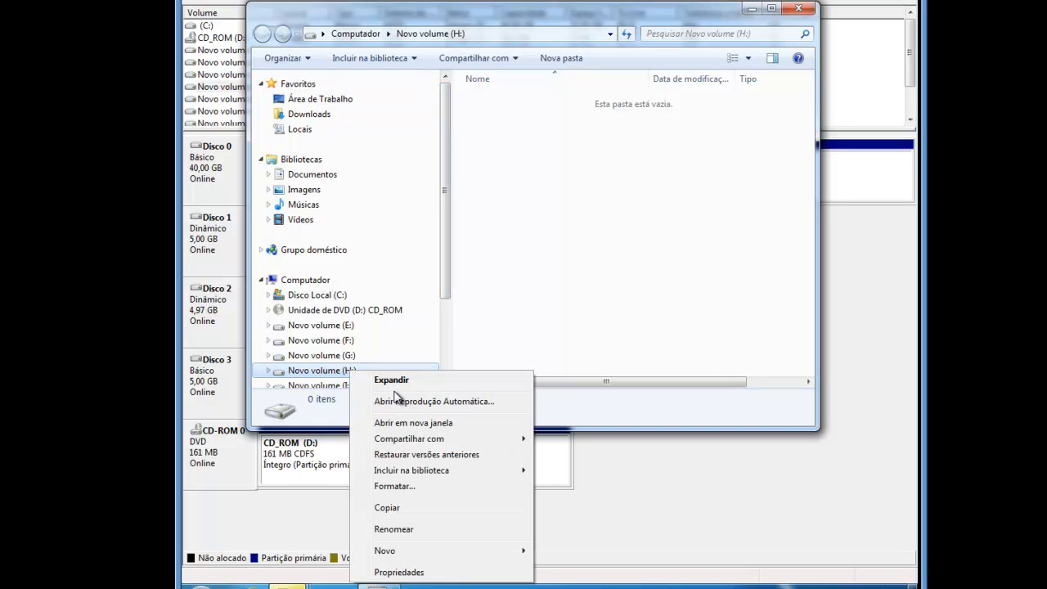
left_click(401, 572)
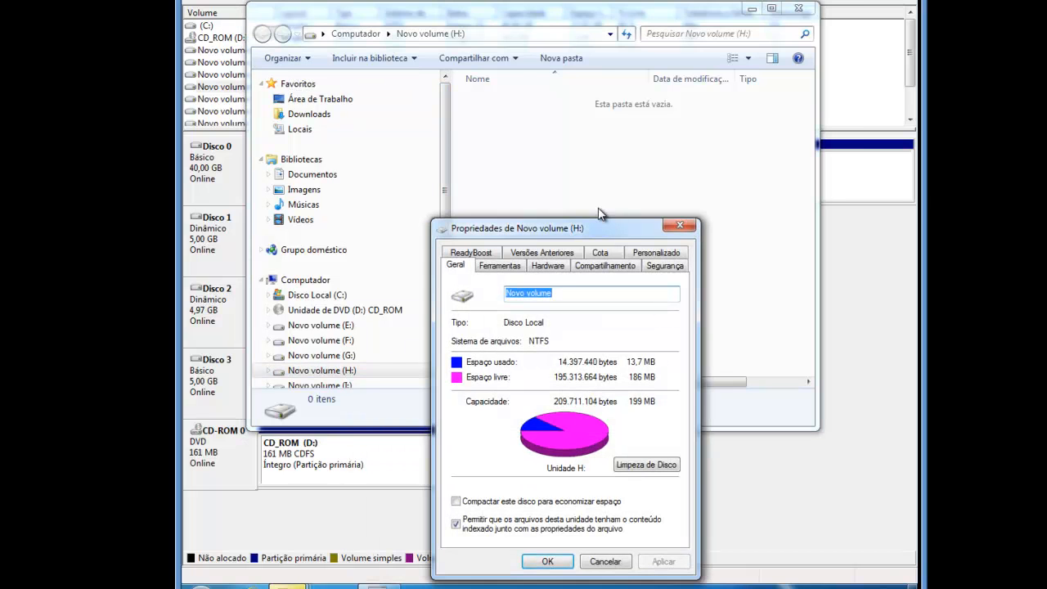
left_click(547, 561)
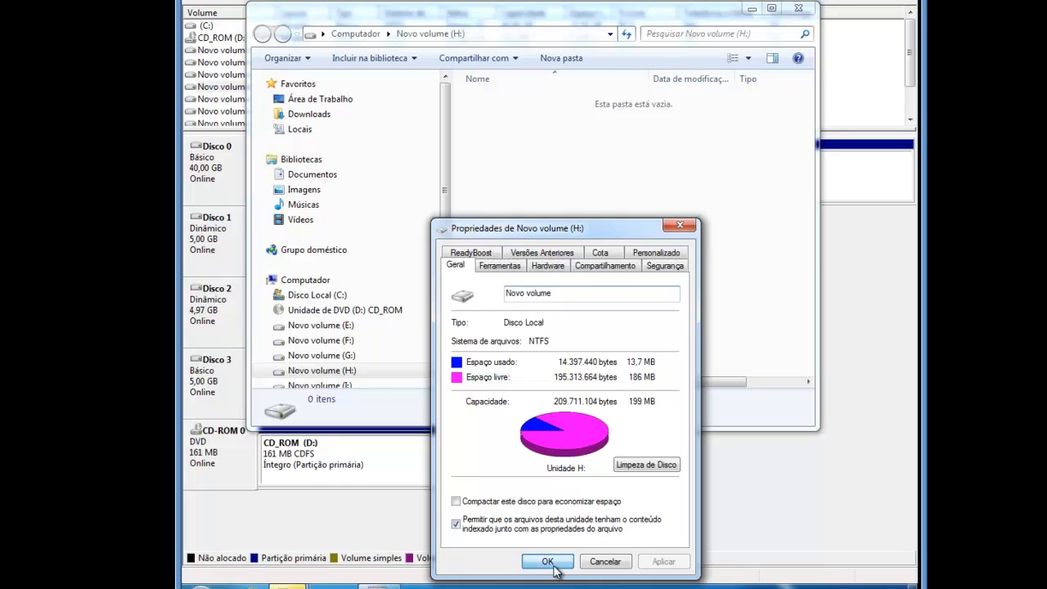
left_click(797, 8)
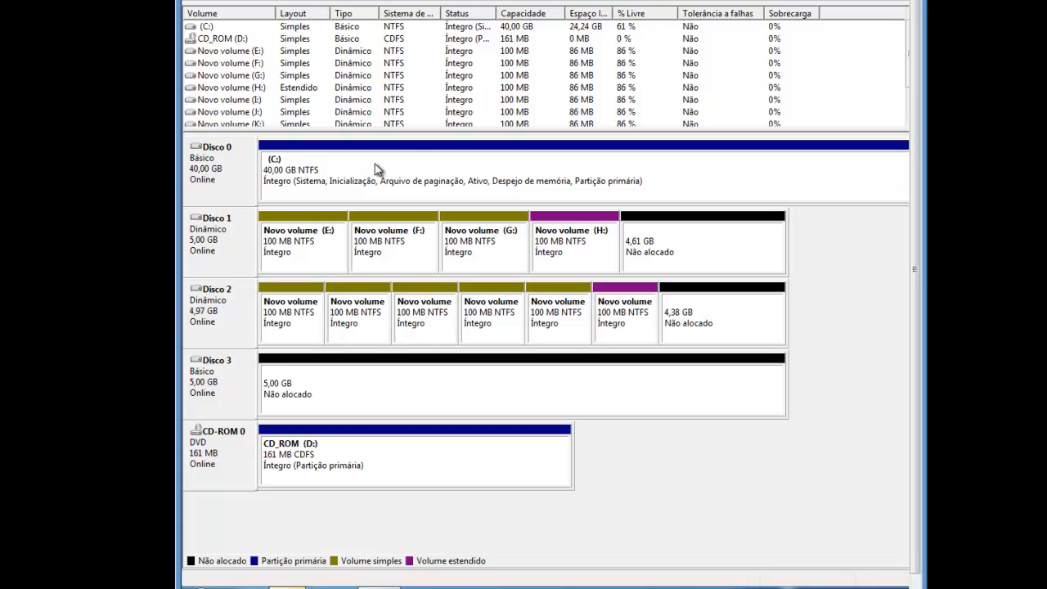
Step: Shrink volume C on Disk 0 by 10000 MB
right_click(527, 178)
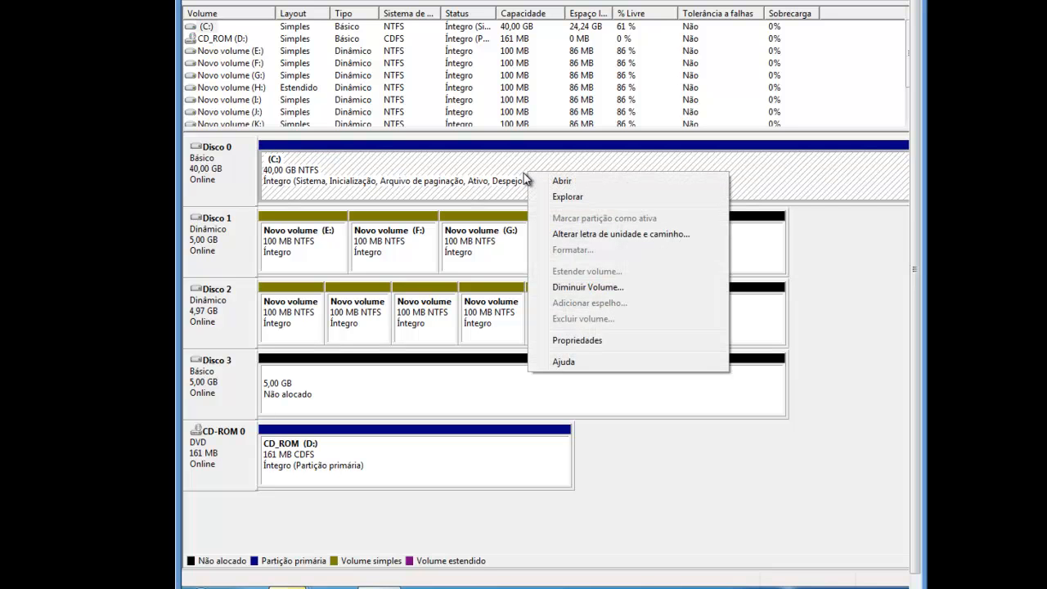
left_click(607, 287)
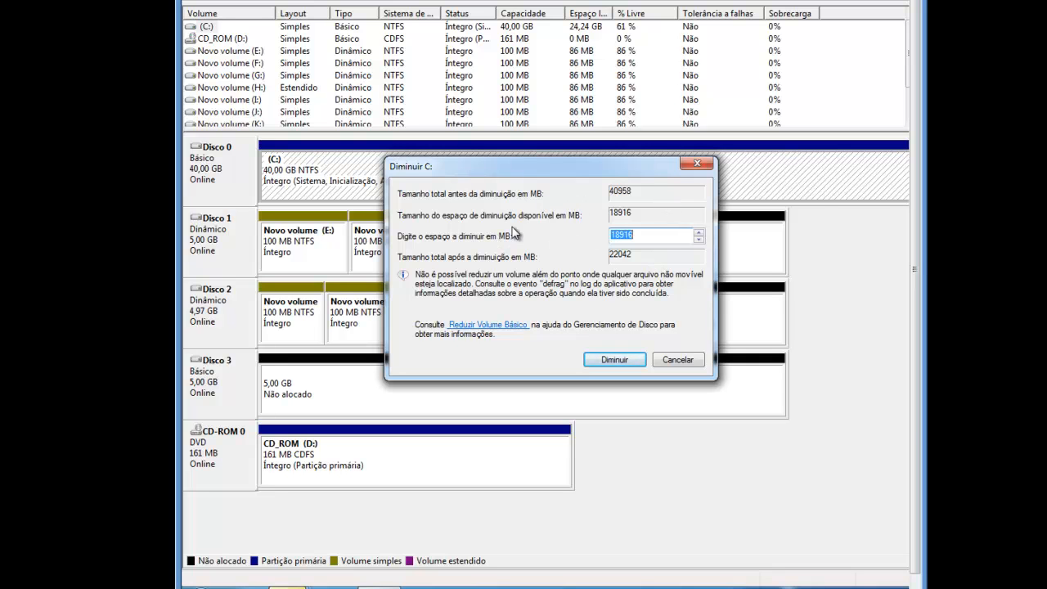
left_click(652, 237)
left_click_drag(651, 237, 561, 239)
type("10000")
left_click(620, 362)
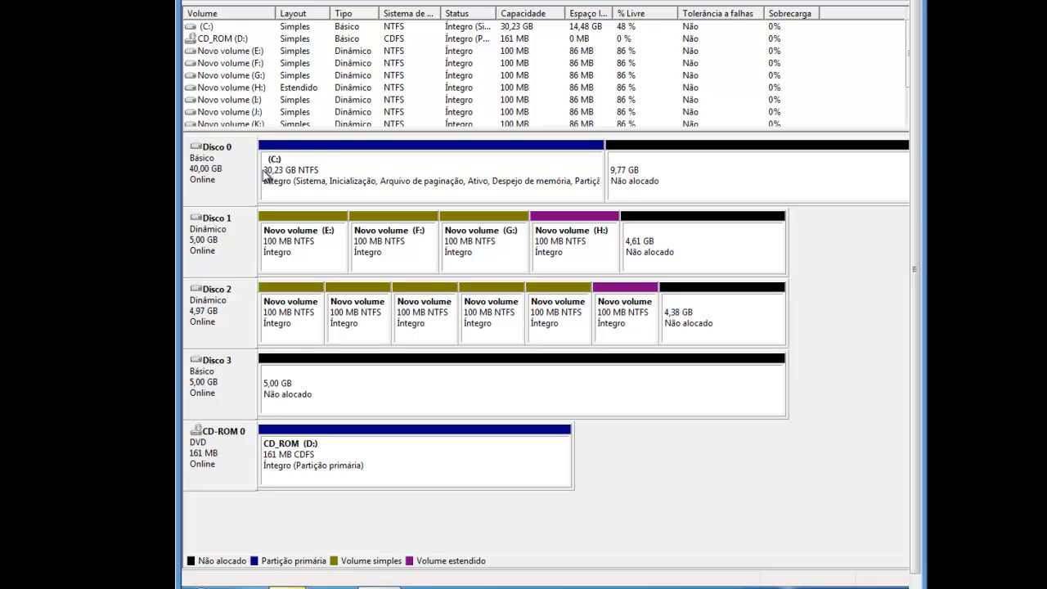
Step: Create a 9999 MB NTFS simple volume with drive letter N in Disk 0's unallocated space, keeping the default settings
left_click(852, 163)
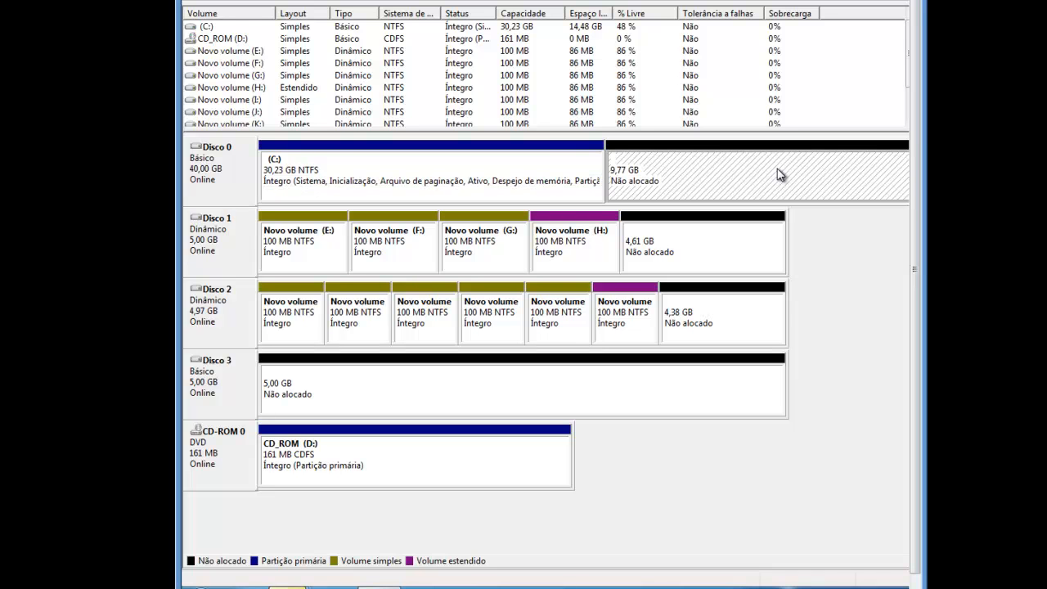
right_click(681, 182)
left_click(703, 186)
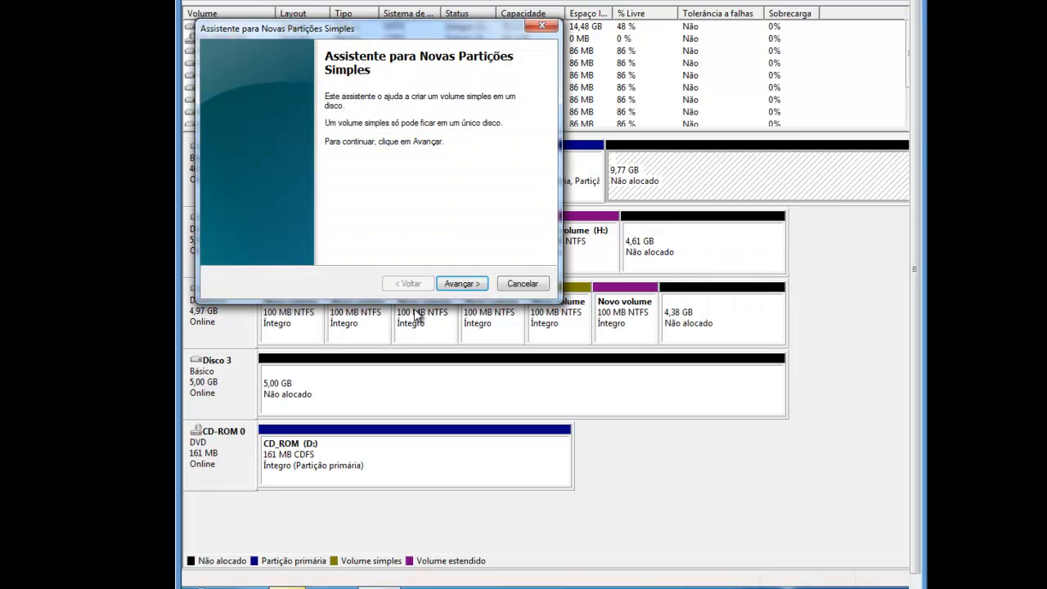
left_click(458, 289)
left_click(467, 284)
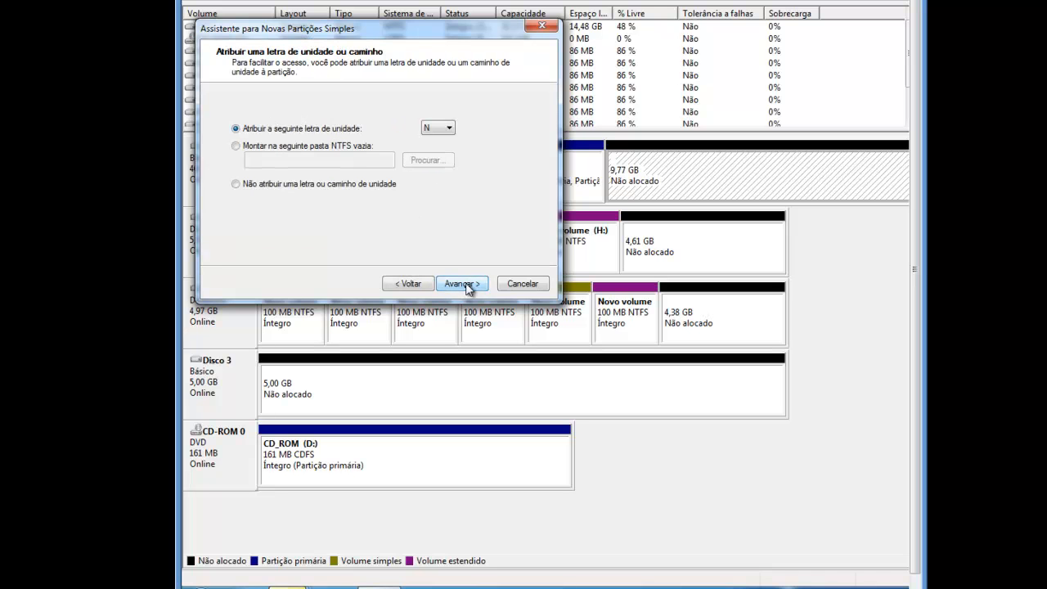
left_click(465, 286)
left_click(462, 284)
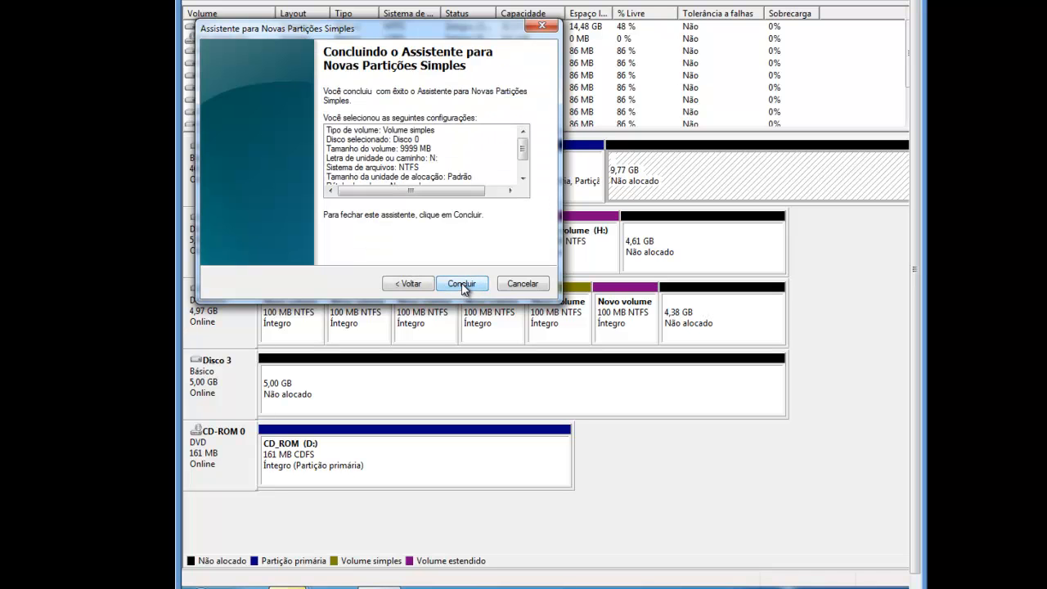
left_click(464, 284)
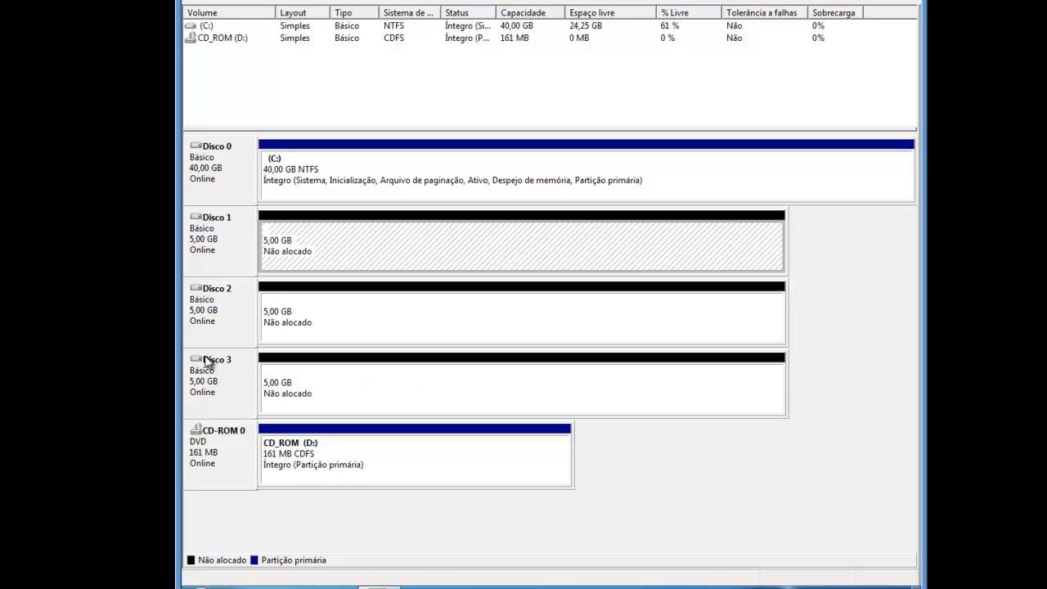
Step: Set up a new striped volume using 5117 MB on each of Disk 1 and Disk 2
right_click(311, 245)
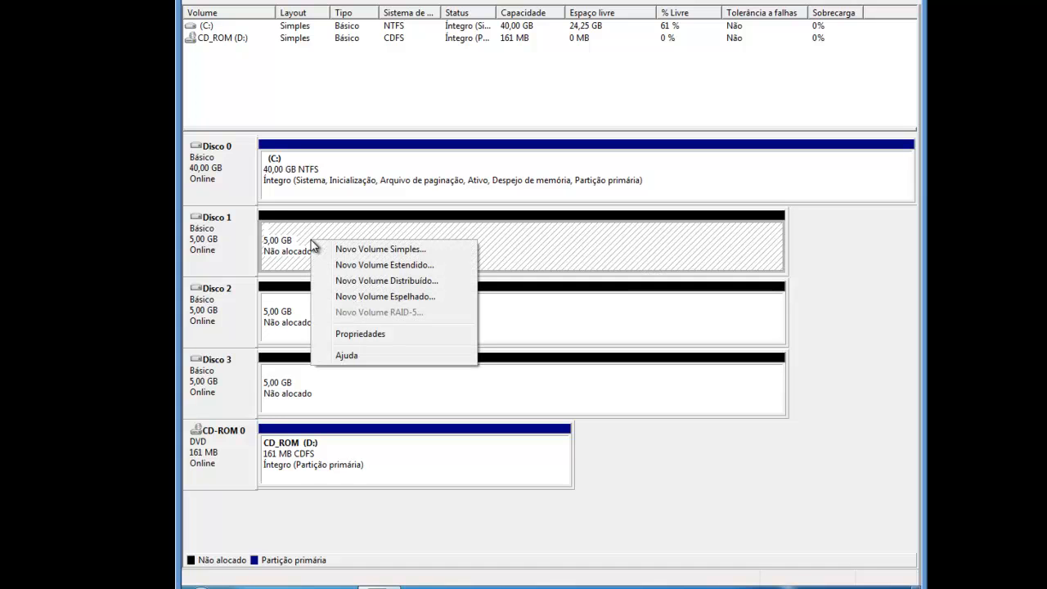
left_click(357, 283)
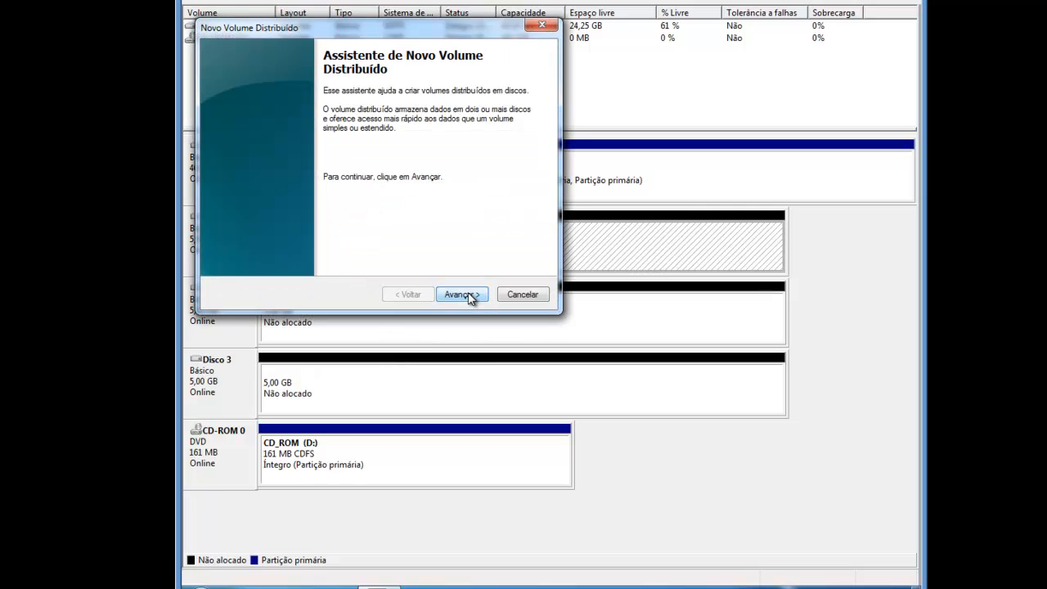
left_click(462, 294)
left_click_drag(362, 36, 485, 43)
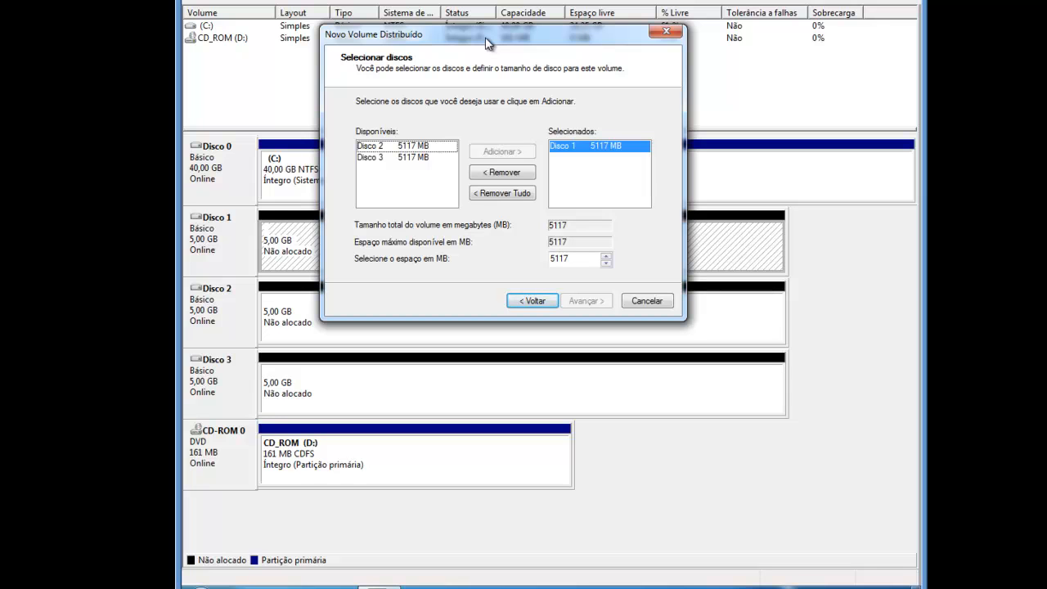
left_click(421, 149)
left_click(502, 151)
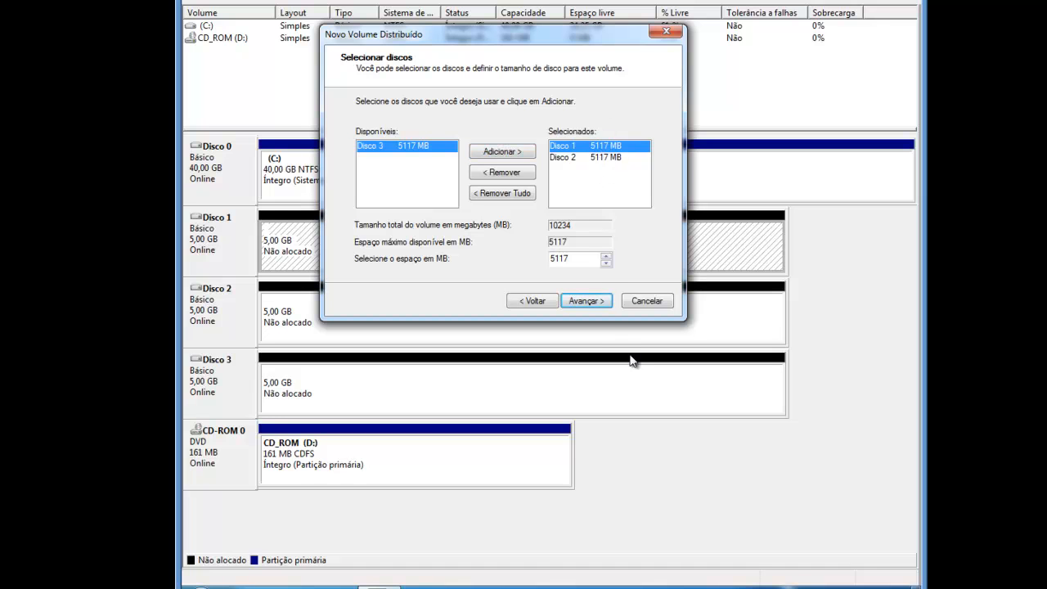
Step: Create the striped volume with drive letter F, NTFS and the label Voldist, accepting the dynamic disk conversion, and select it in the volume list
left_click(595, 302)
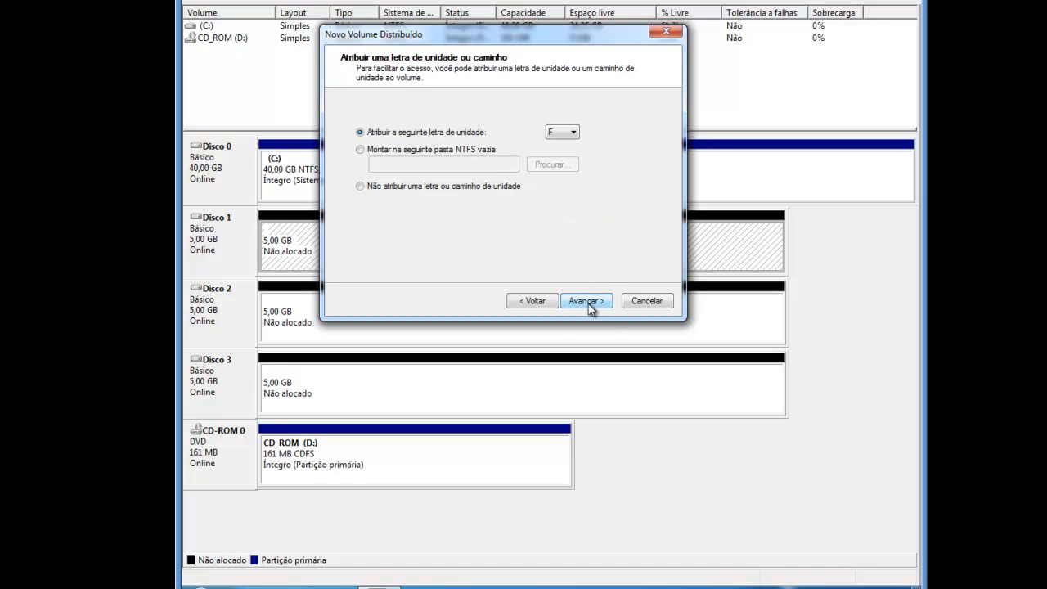
left_click(586, 301)
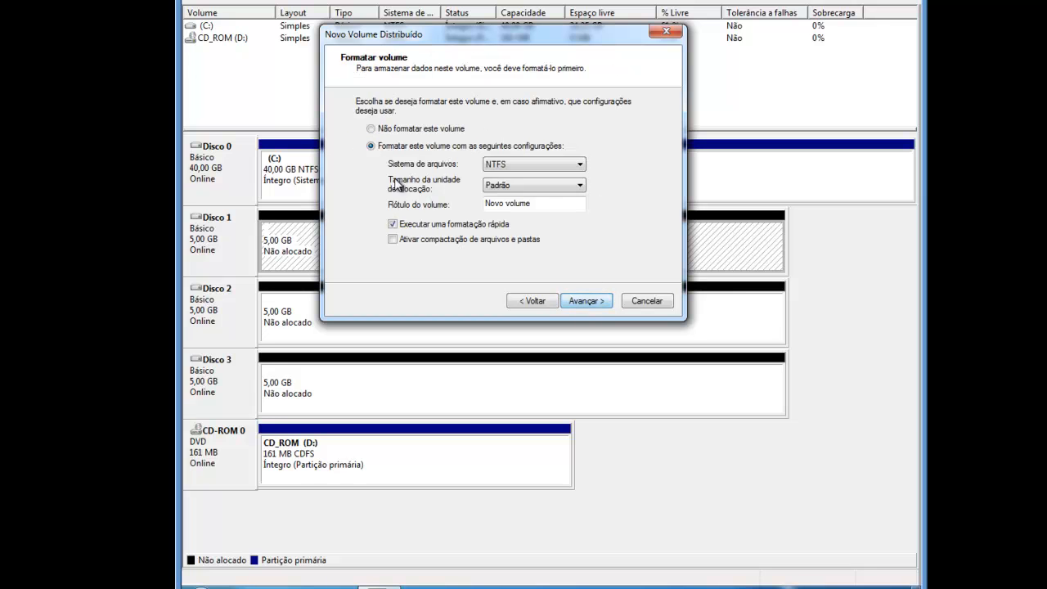
left_click(535, 203)
left_click_drag(535, 203, 365, 203)
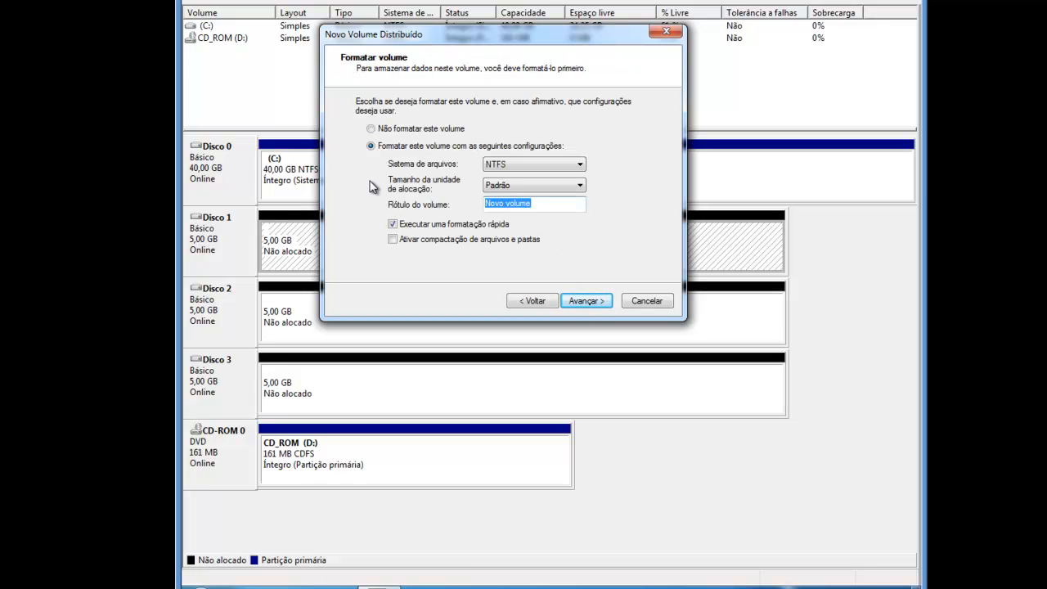
type("Voldist")
left_click(586, 301)
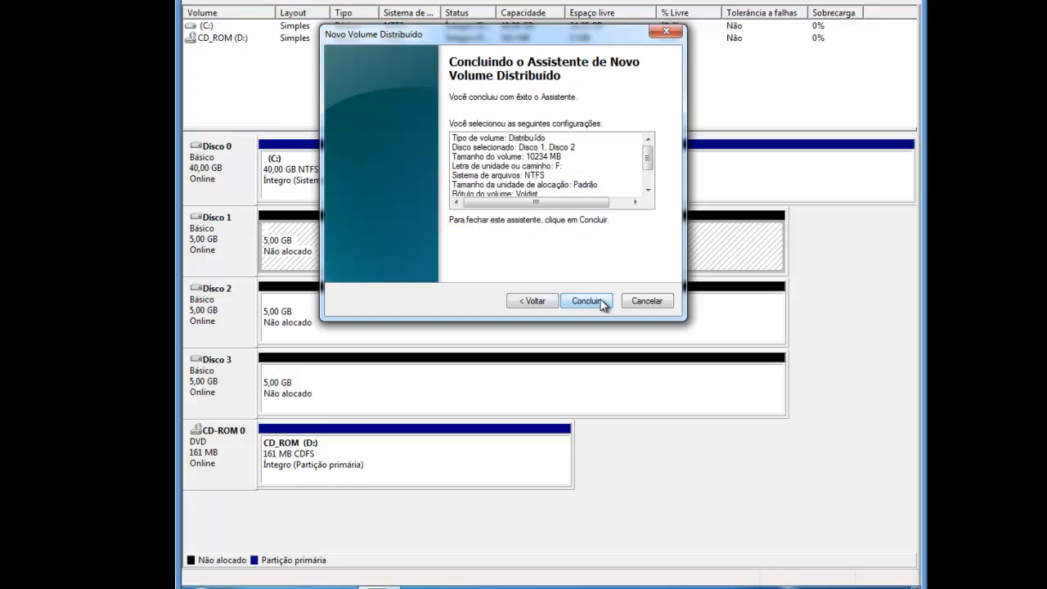
left_click(598, 301)
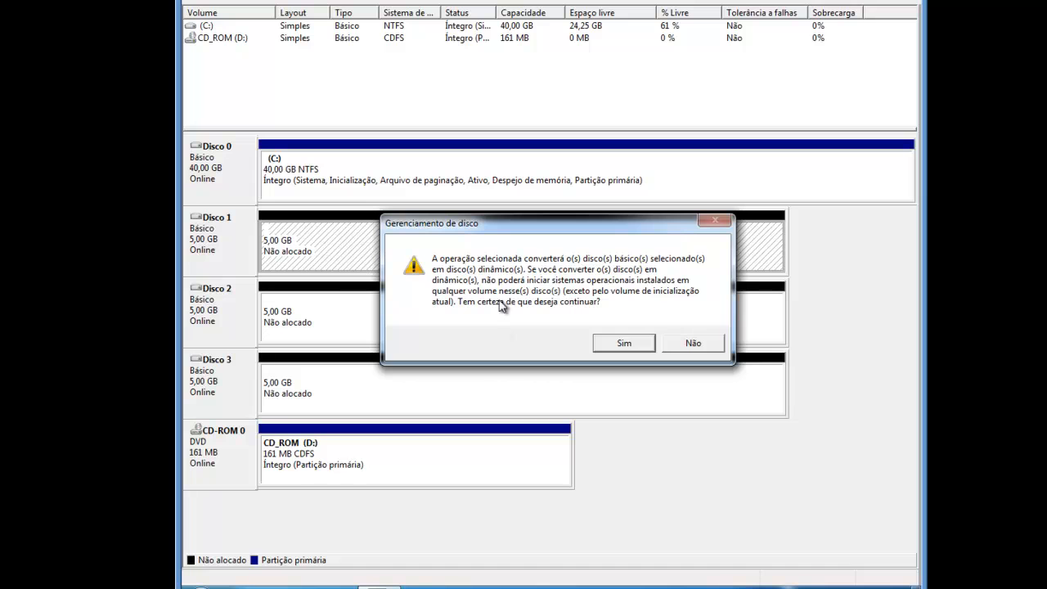
left_click(618, 344)
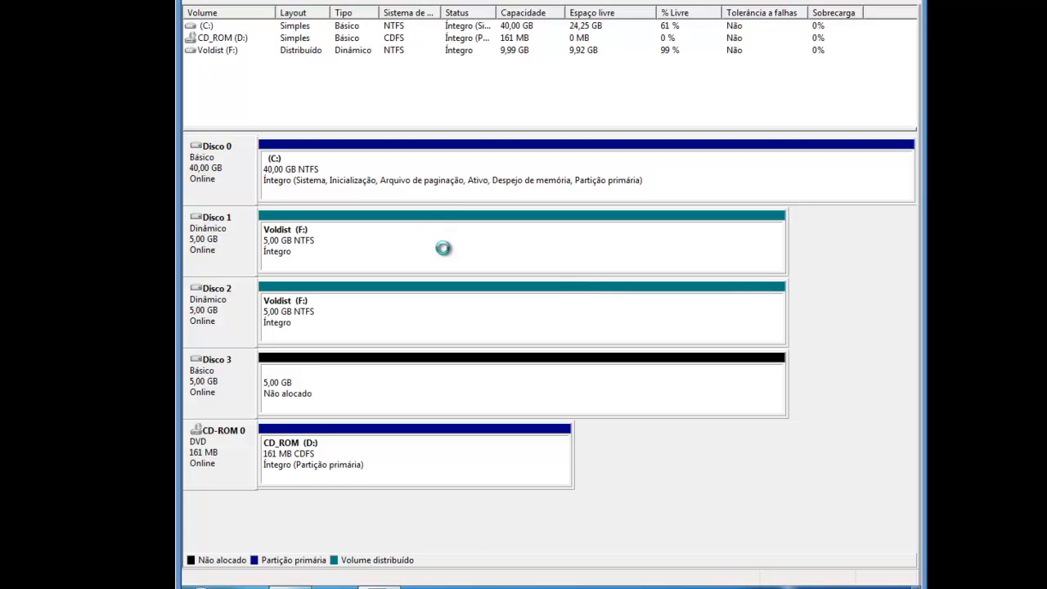
left_click(224, 52)
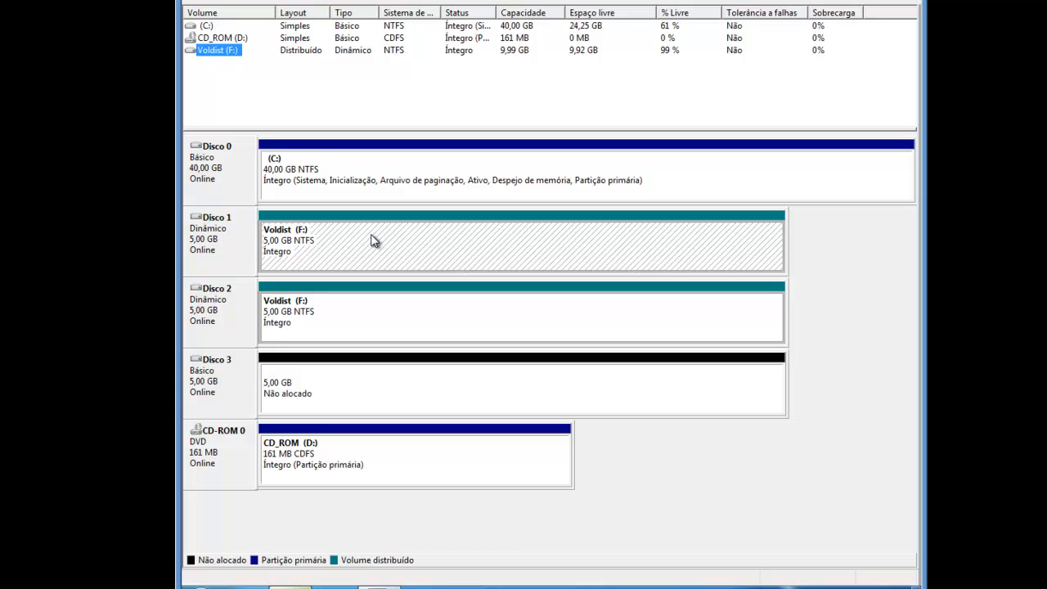
left_click(529, 52)
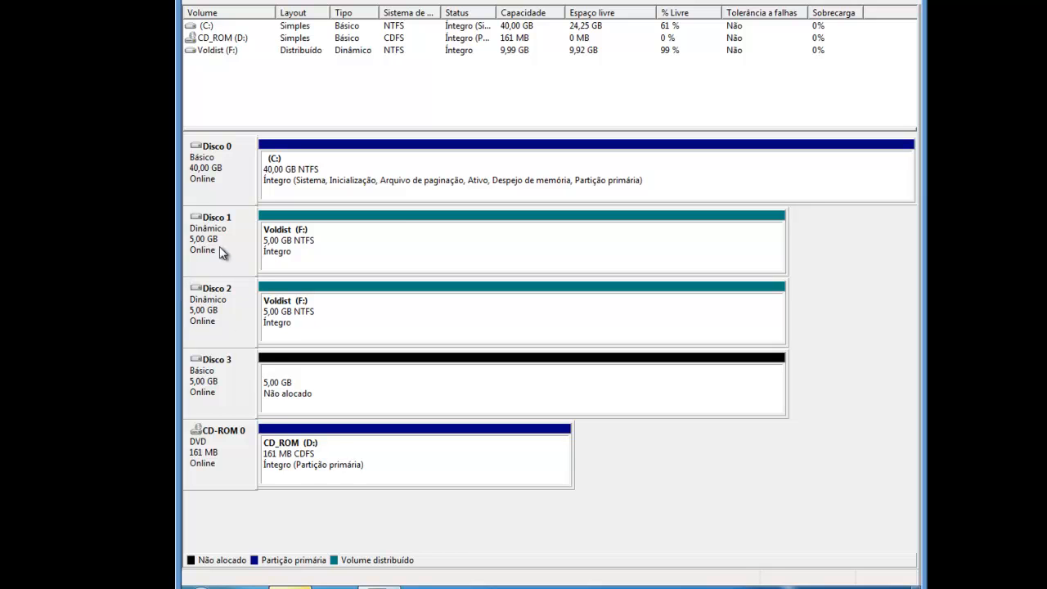
left_click(206, 52)
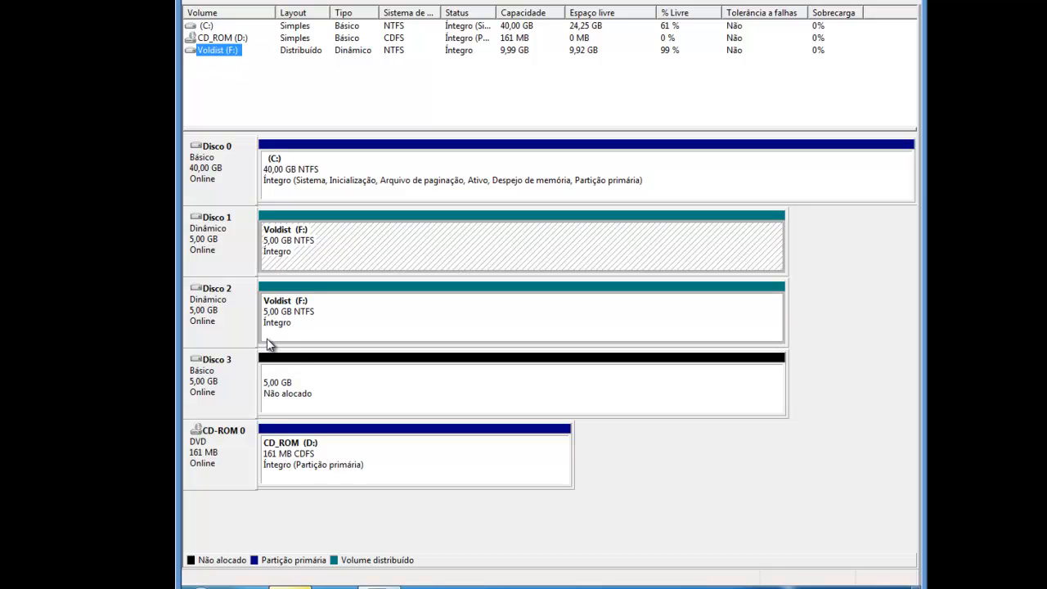
left_click(219, 314)
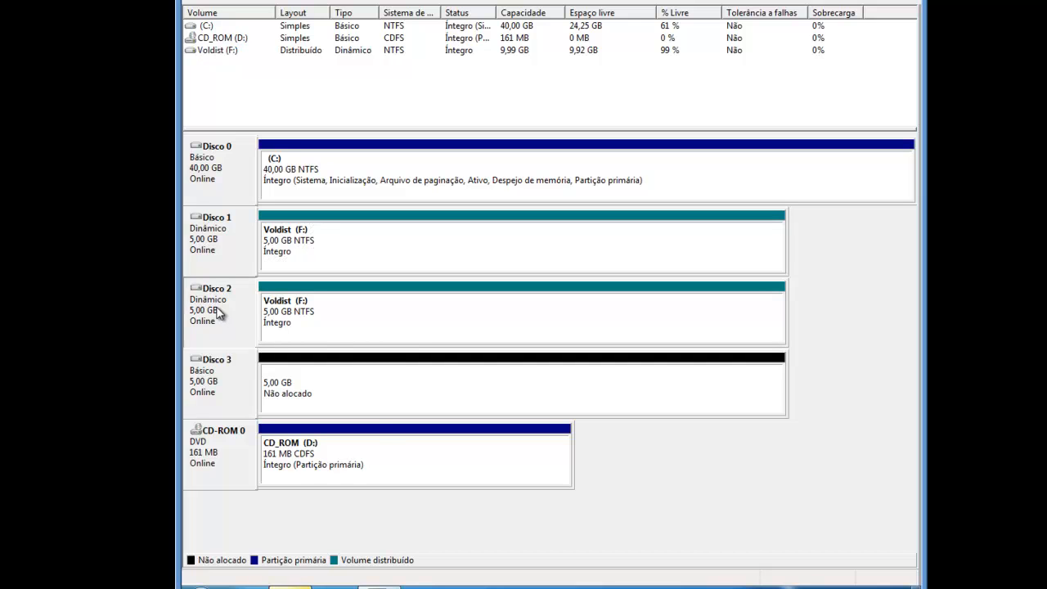
right_click(219, 311)
Step: Explore the Voldist (F:) volume and create a new folder in it, keeping the default name
left_click(396, 248)
right_click(394, 246)
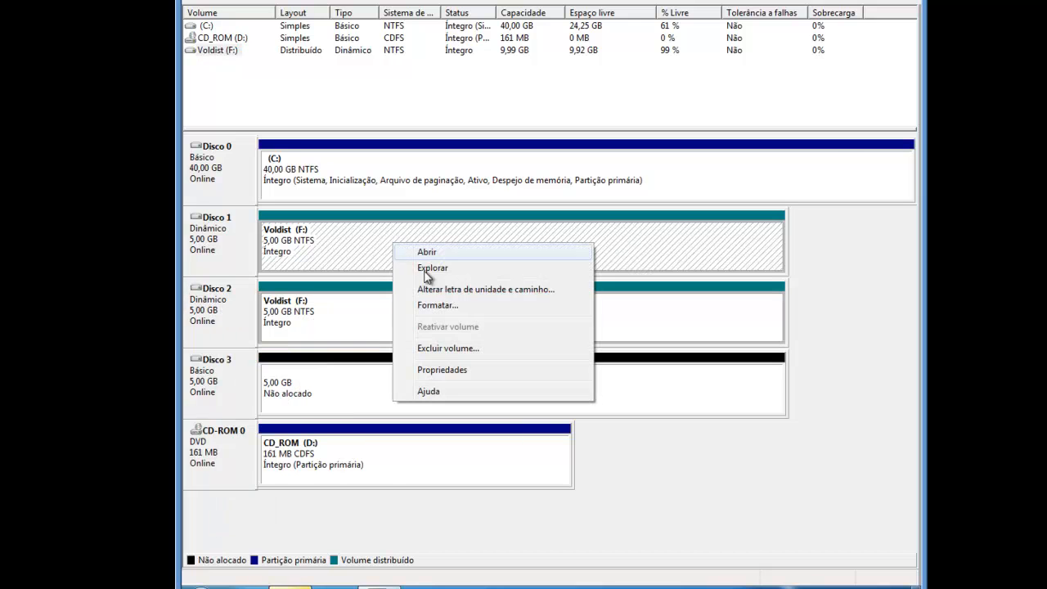
left_click(434, 270)
right_click(615, 261)
mouse_move(727, 436)
left_click(544, 436)
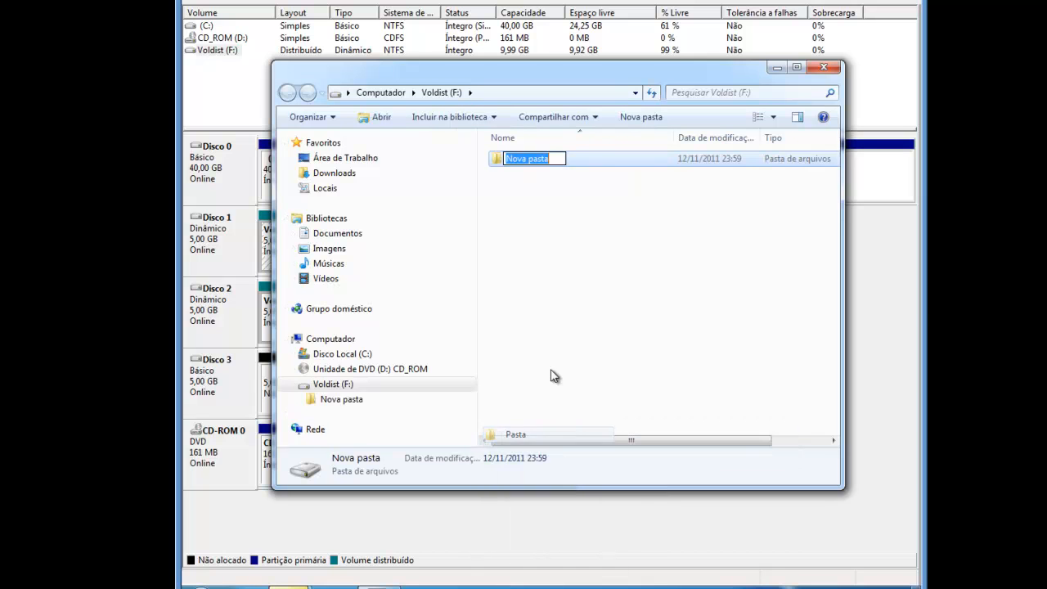
left_click(549, 280)
Step: Create a bitmap image and an RTF document with default names in volume F, and close the folder window
right_click(545, 274)
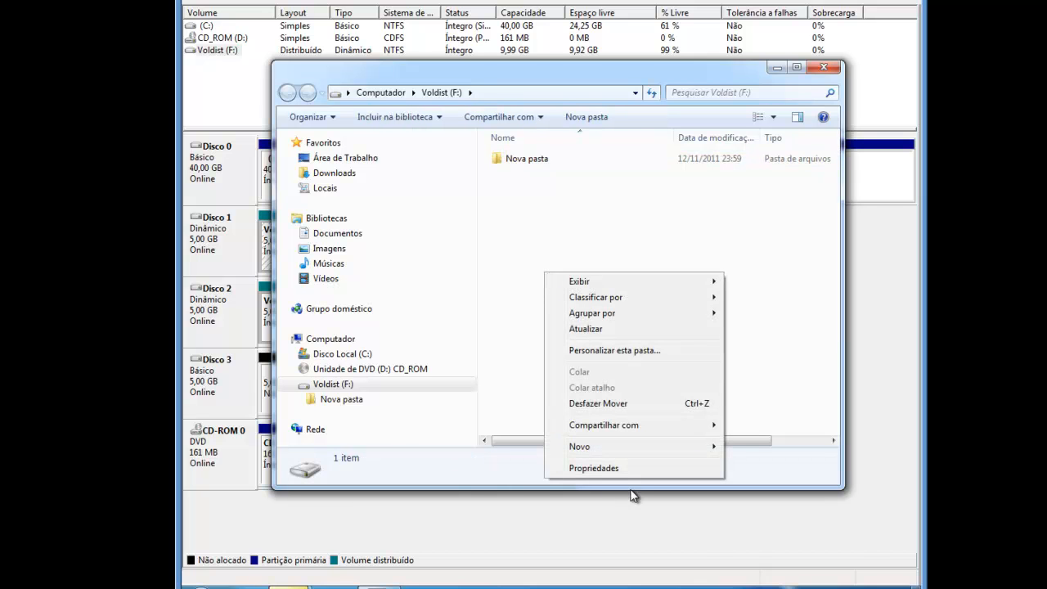
mouse_move(646, 452)
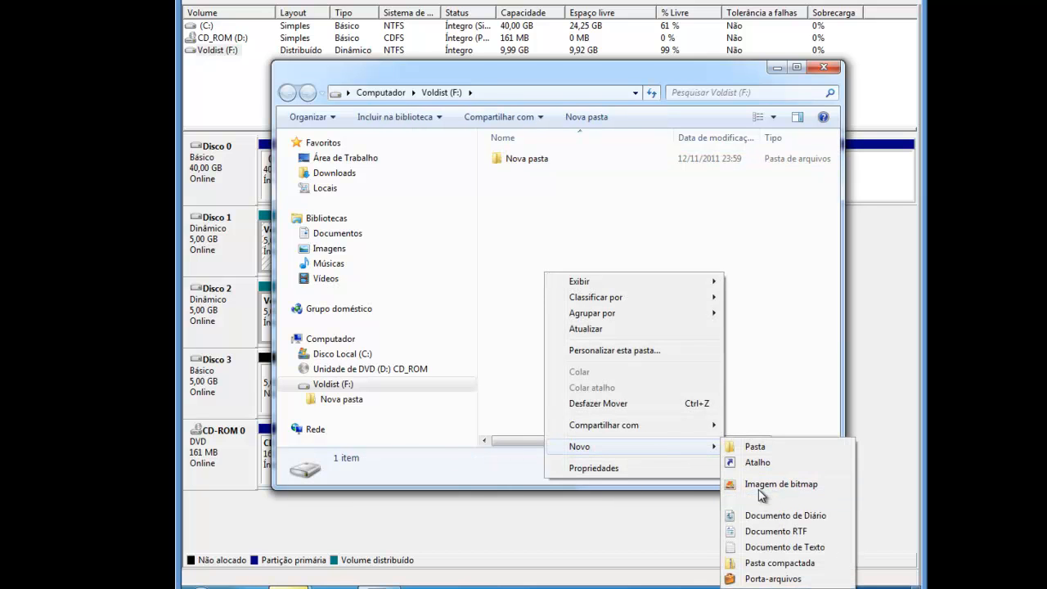
left_click(773, 484)
left_click(619, 350)
right_click(564, 293)
mouse_move(651, 467)
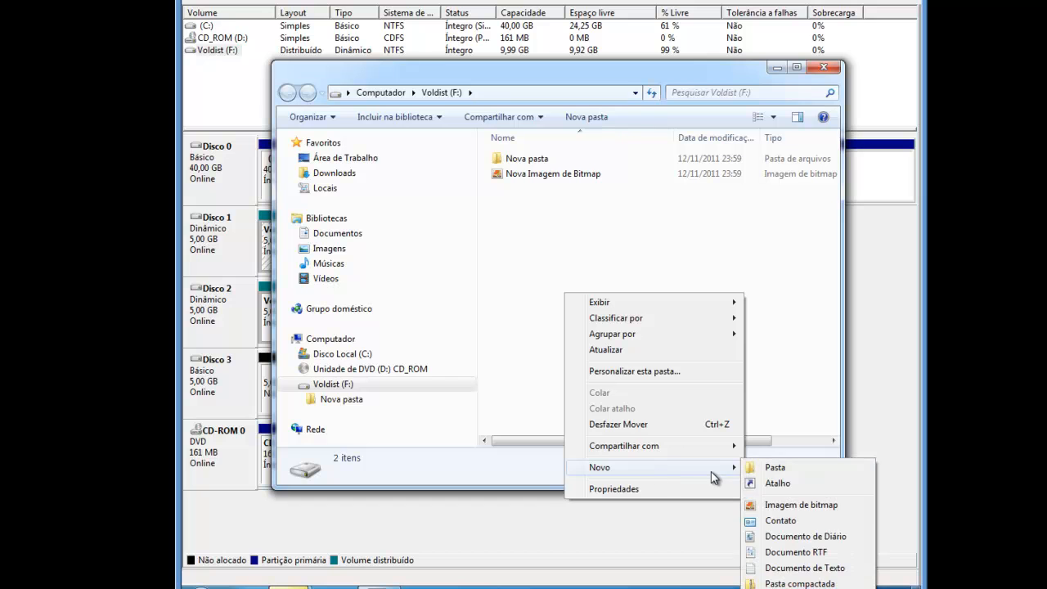
left_click(773, 553)
left_click(630, 376)
left_click(823, 67)
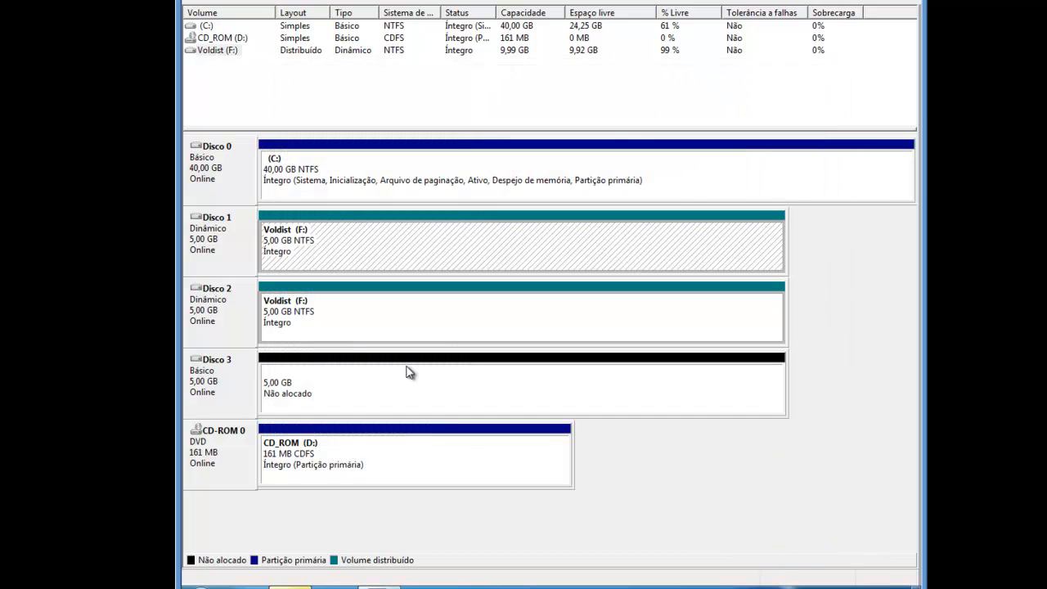
Step: Take Disk 2 of the striped volume Voldist offline
left_click(225, 314)
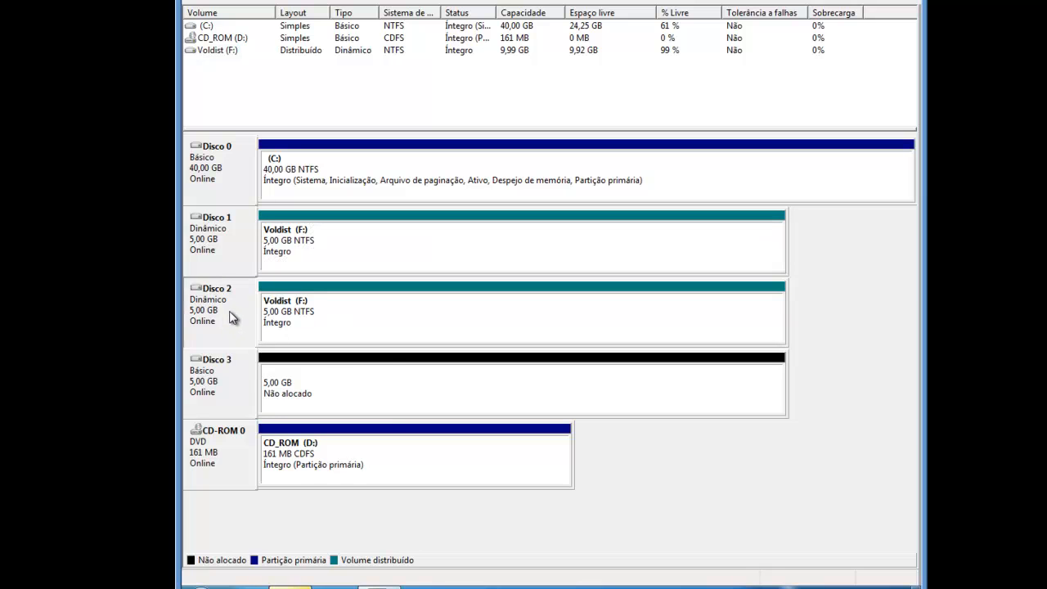
right_click(231, 318)
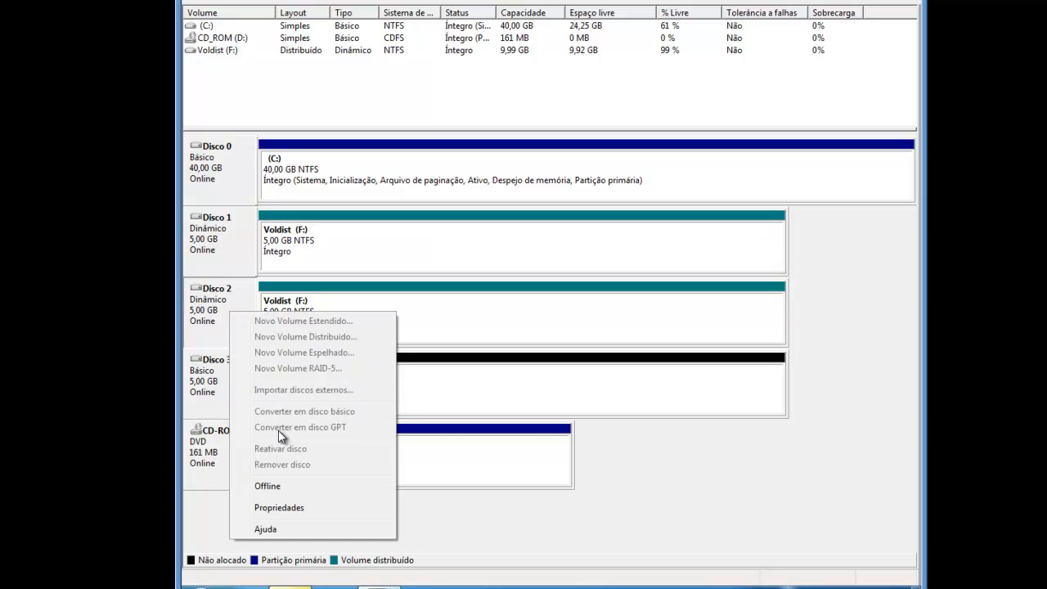
left_click(291, 488)
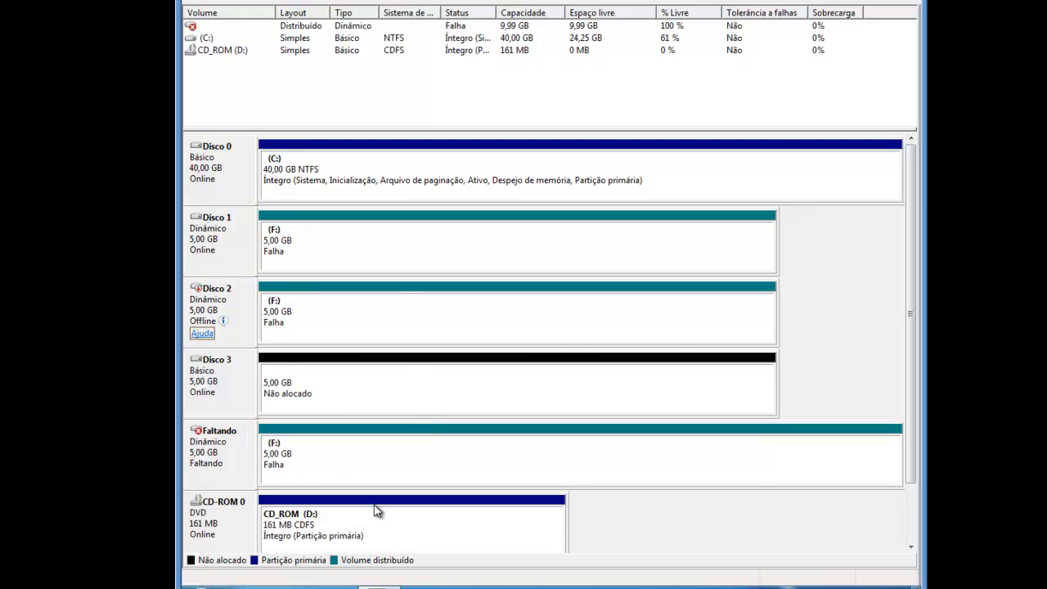
Step: Check the drives listed under Computer in Windows Explorer for volume F, and close the window
left_click(290, 586)
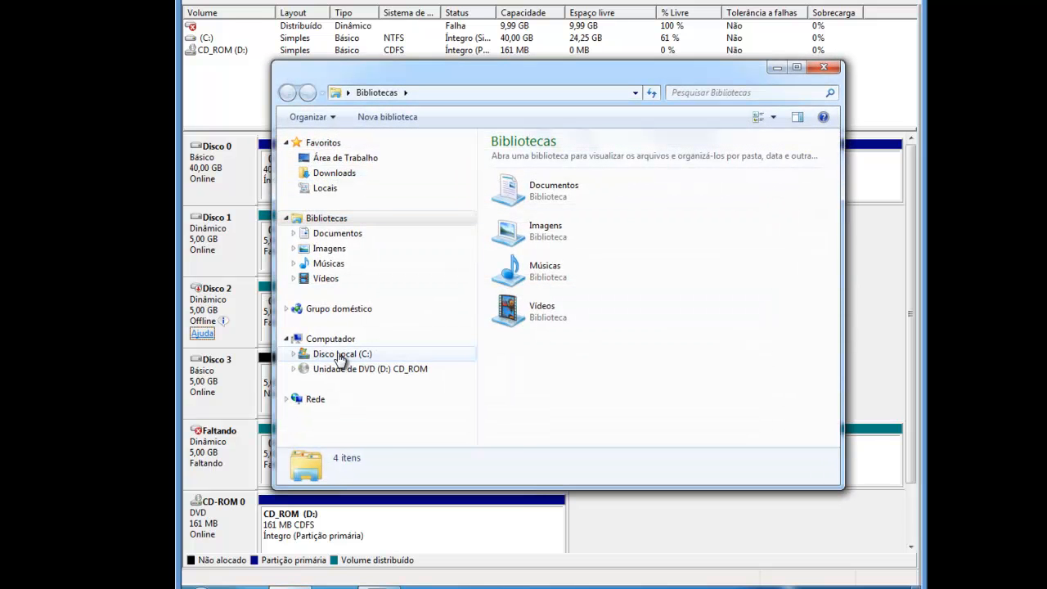
left_click(335, 339)
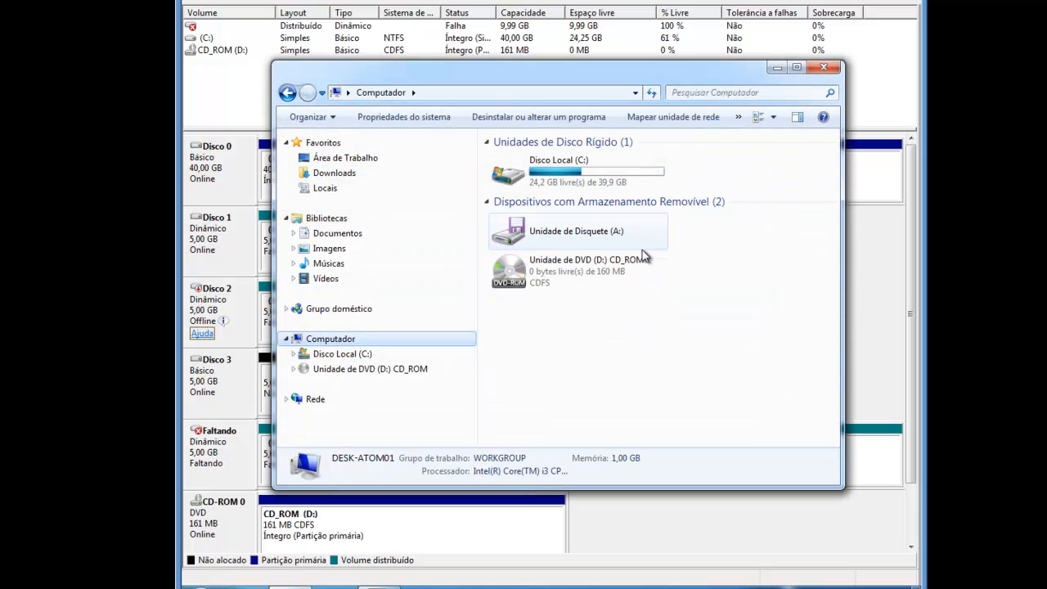
left_click(824, 67)
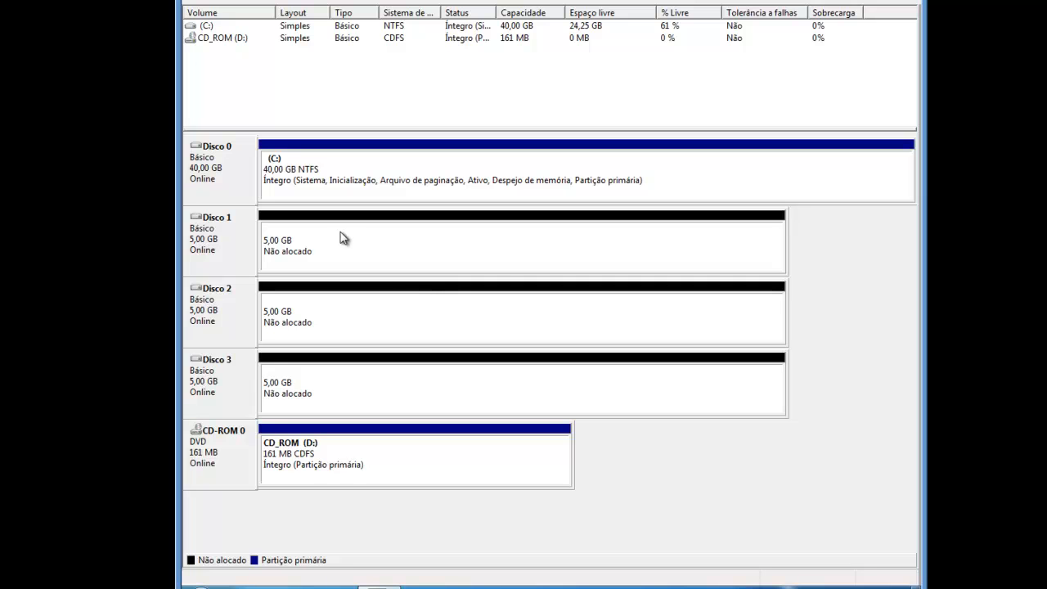
Step: Convert Disk 1 and Disk 2 to dynamic disks
right_click(218, 239)
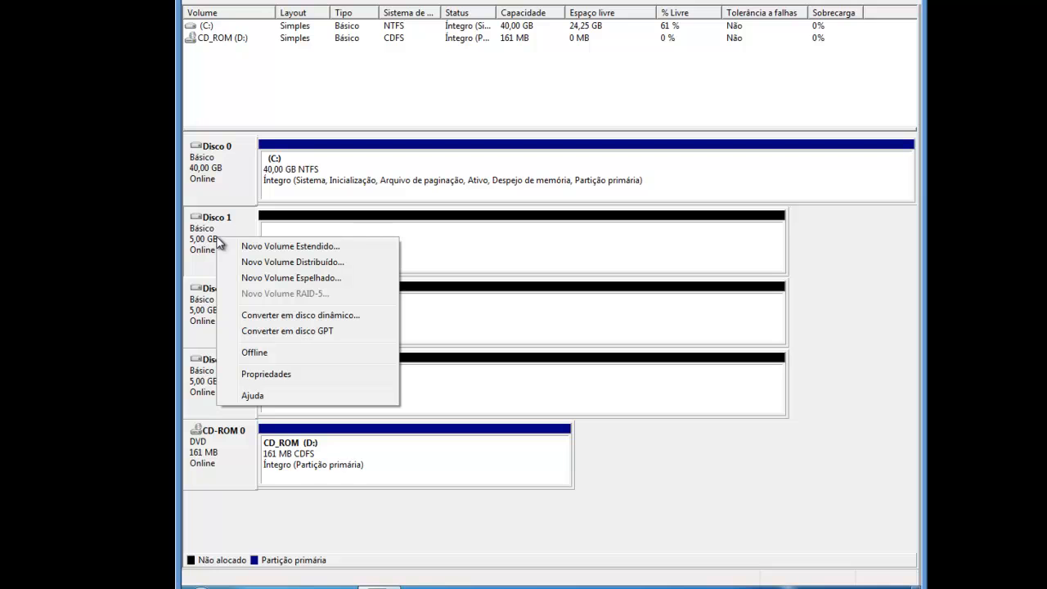
left_click(298, 318)
left_click(422, 268)
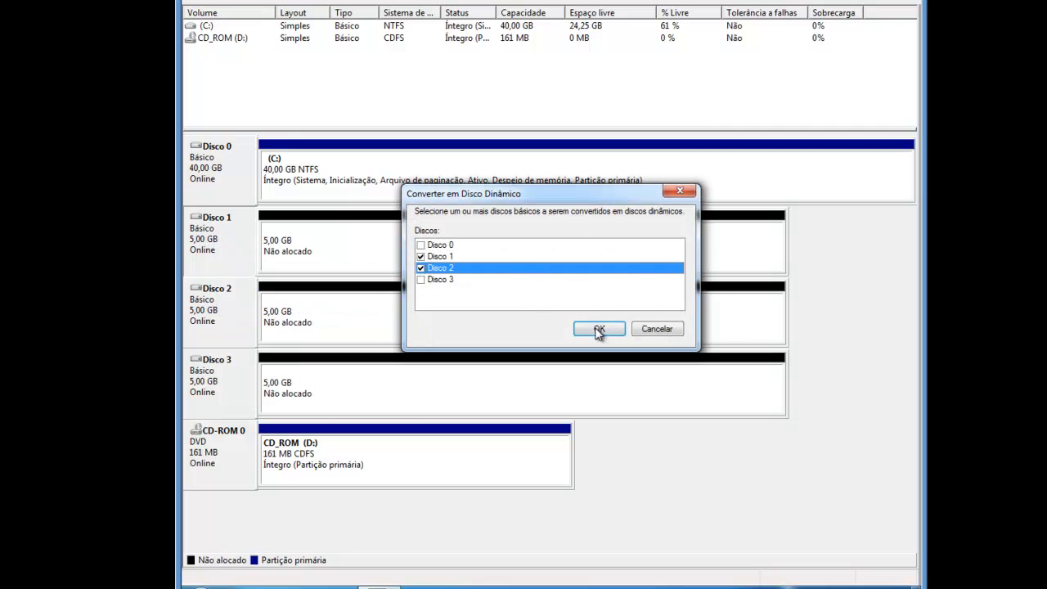
left_click(599, 328)
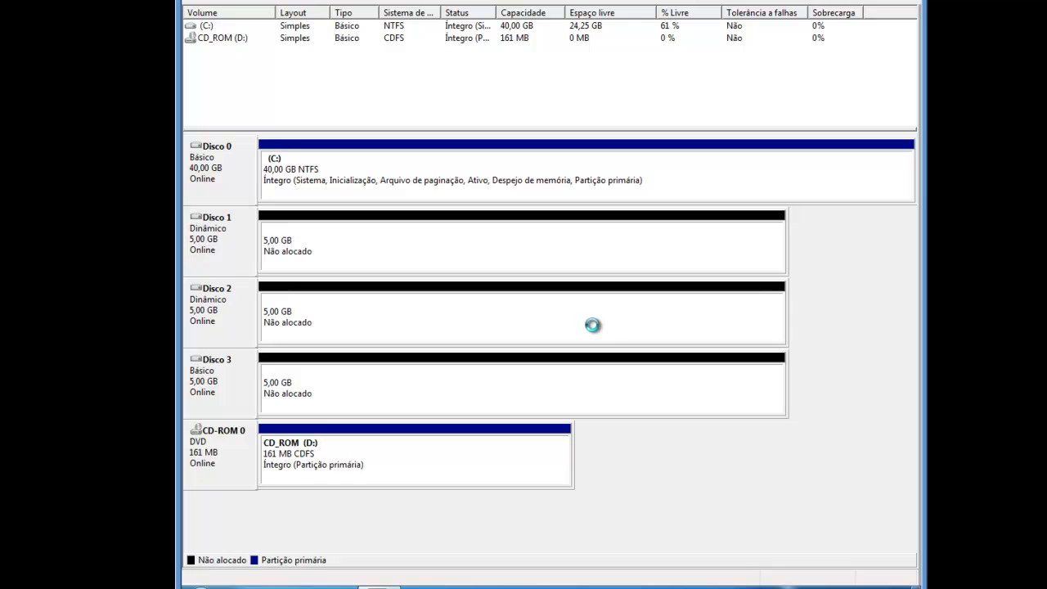
Step: Set up a new mirrored volume using 5117 MB on Disk 1 and Disk 2, keeping the proposed drive letter G
right_click(442, 255)
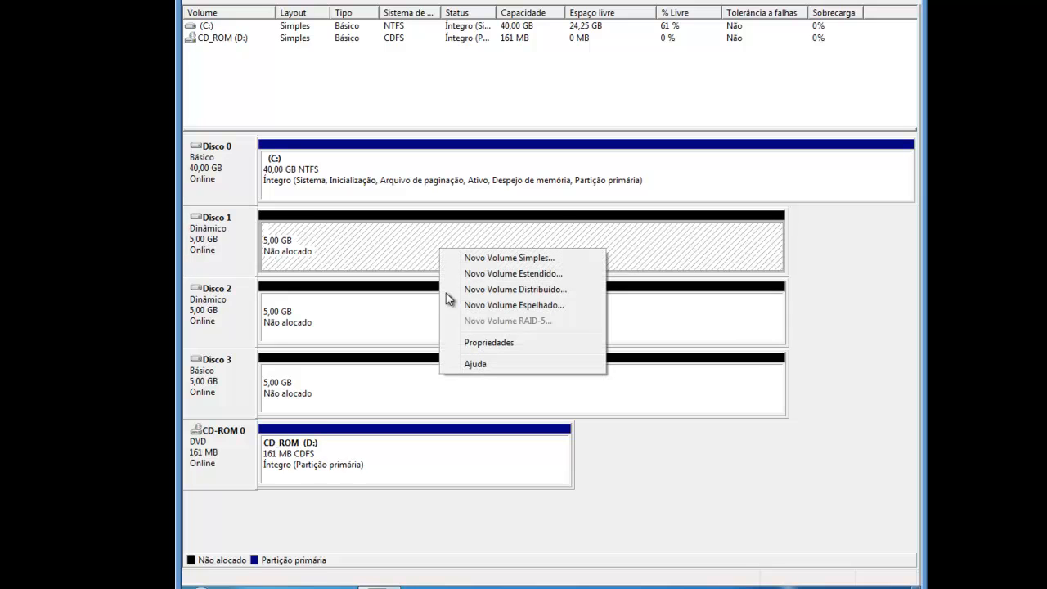
left_click(497, 304)
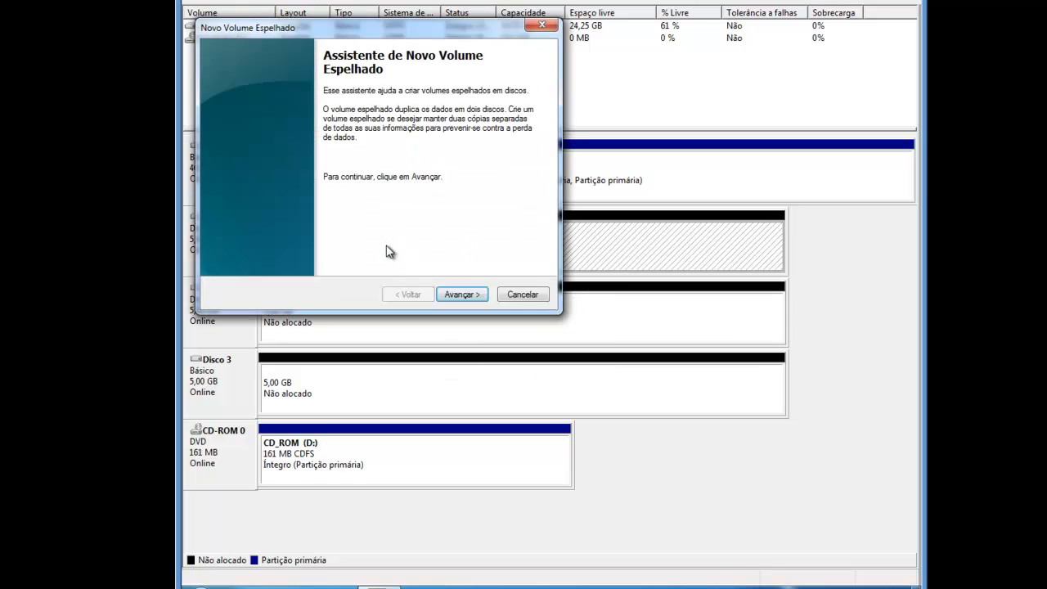
left_click(458, 293)
left_click(313, 139)
left_click(377, 145)
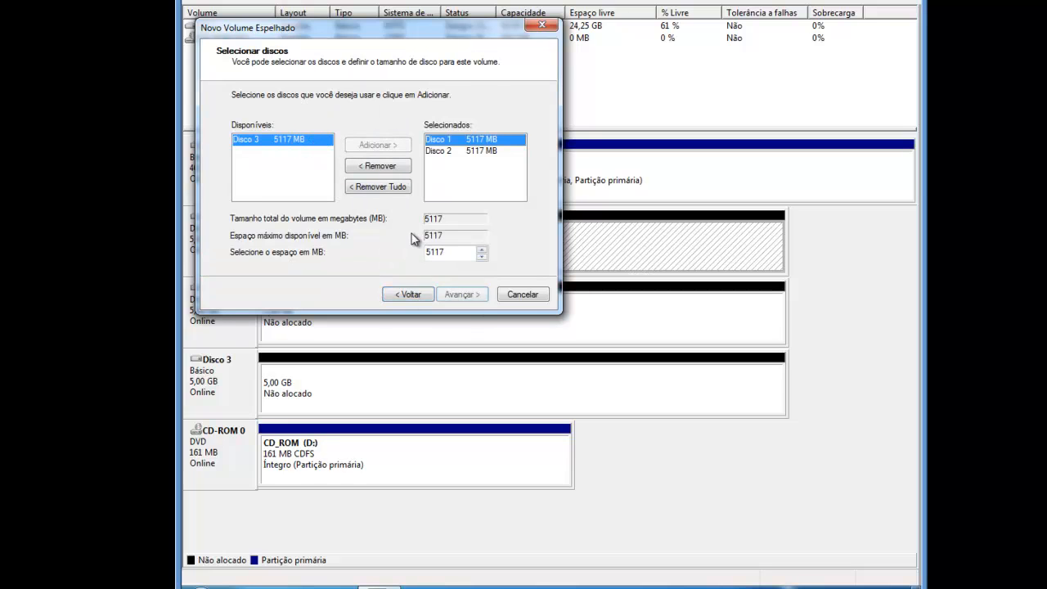
left_click(466, 300)
left_click(460, 295)
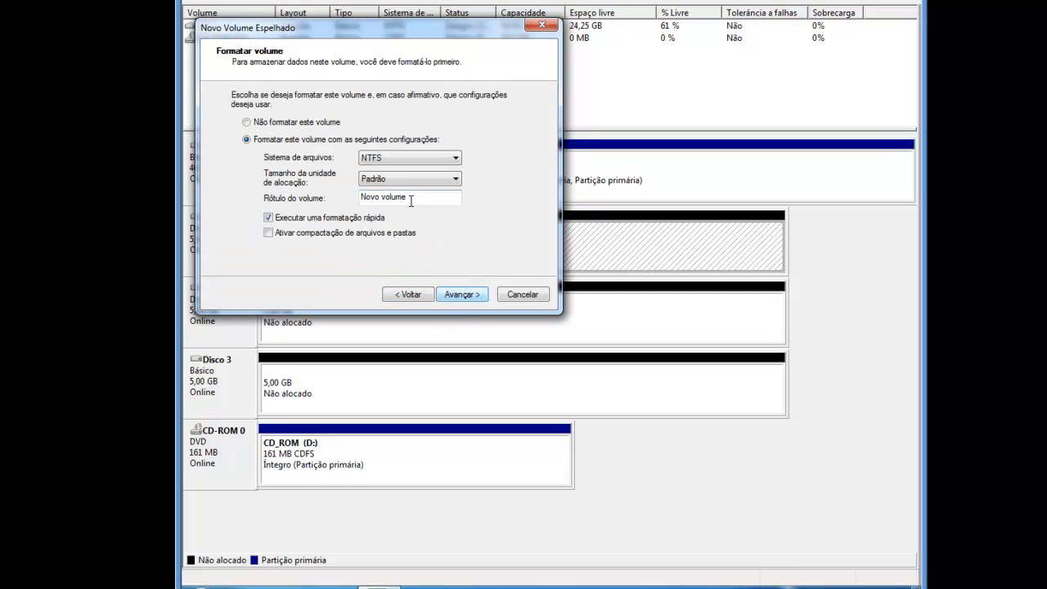
Step: Label the mirrored volume Volesp, keep NTFS with quick format, and create the volume
key("BackSpace")
type("VolEsp")
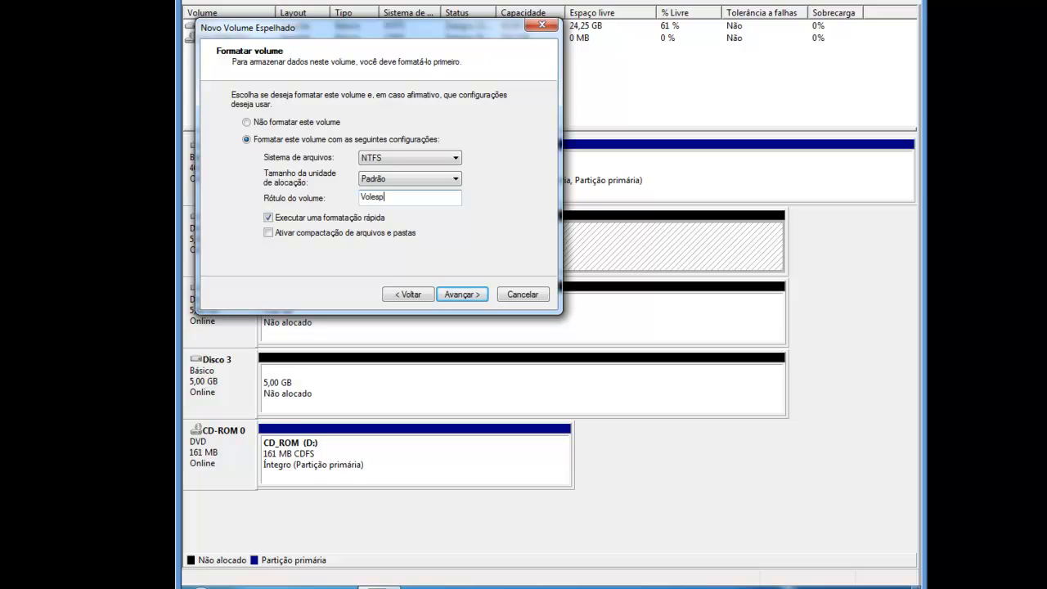
left_click(464, 294)
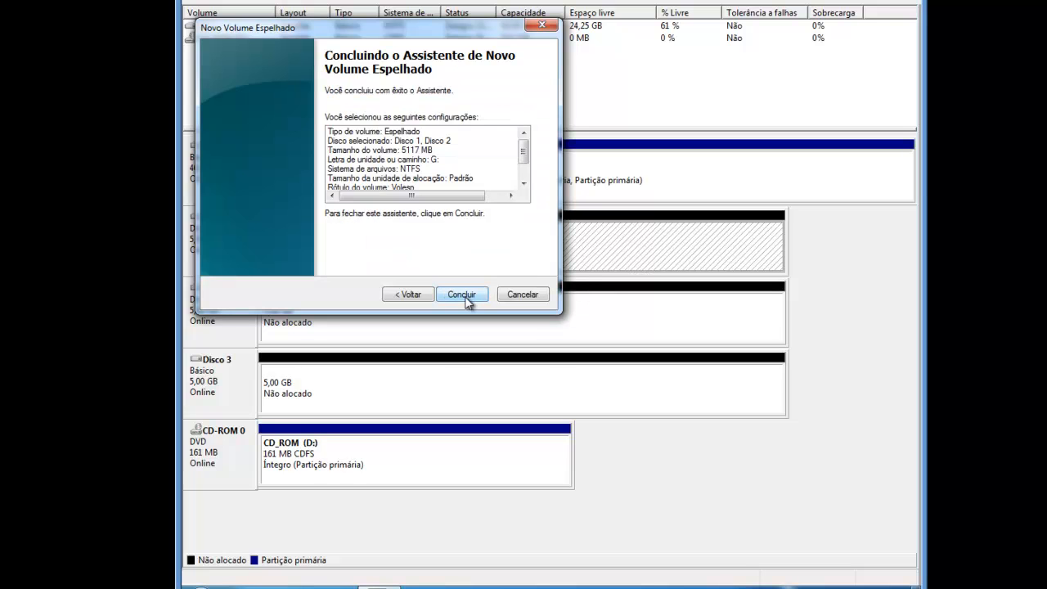
left_click(466, 296)
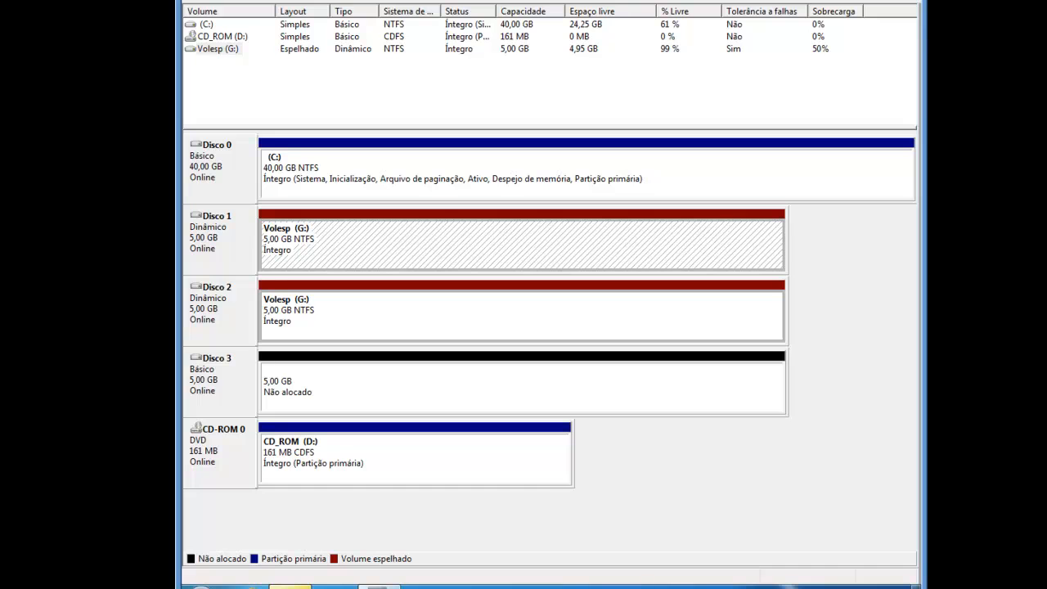
Step: Explore the Volesp (G:) volume and create a folder named 1 in it
right_click(355, 253)
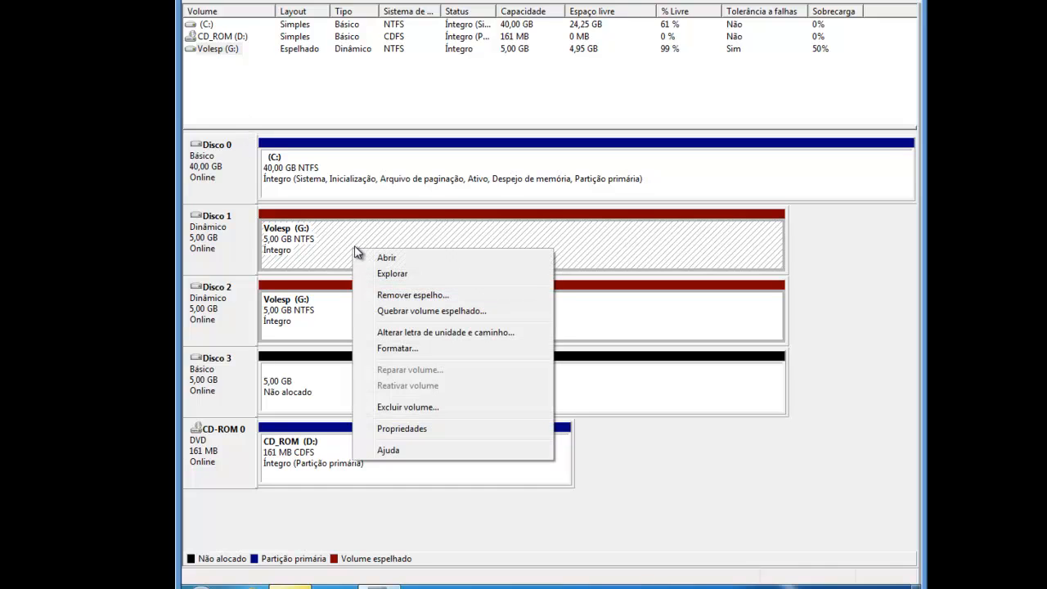
left_click(393, 275)
right_click(583, 283)
mouse_move(641, 464)
left_click(793, 462)
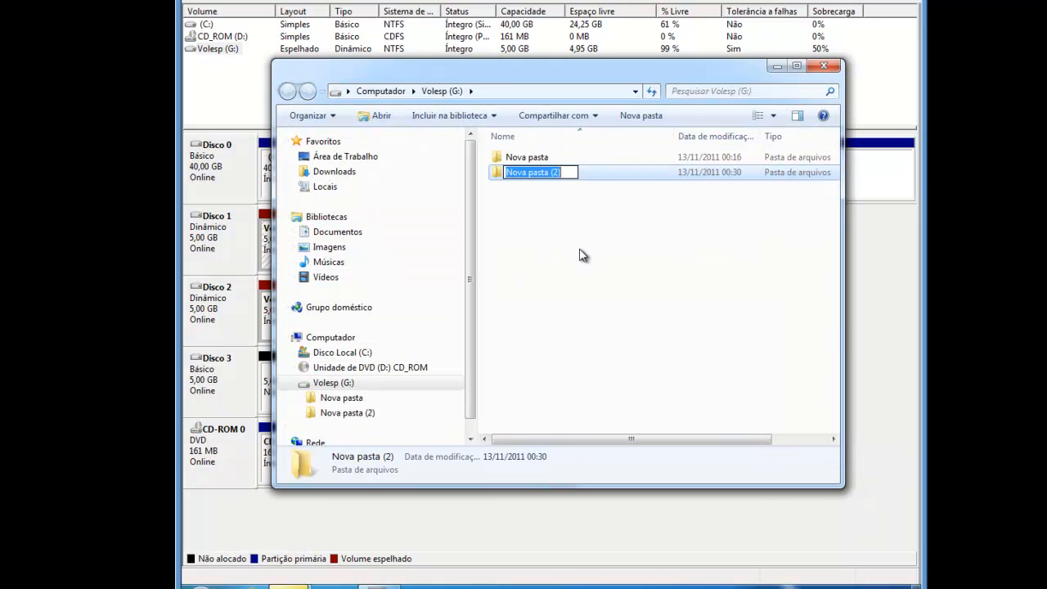
type("1")
key("Return")
Step: Create a second folder named 2 in volume G and close the folder window
right_click(554, 253)
mouse_move(613, 424)
left_click(797, 427)
type("2")
key("Return")
left_click(823, 65)
Step: Take Disk 2 of the mirrored volume Volesp offline
left_click(217, 293)
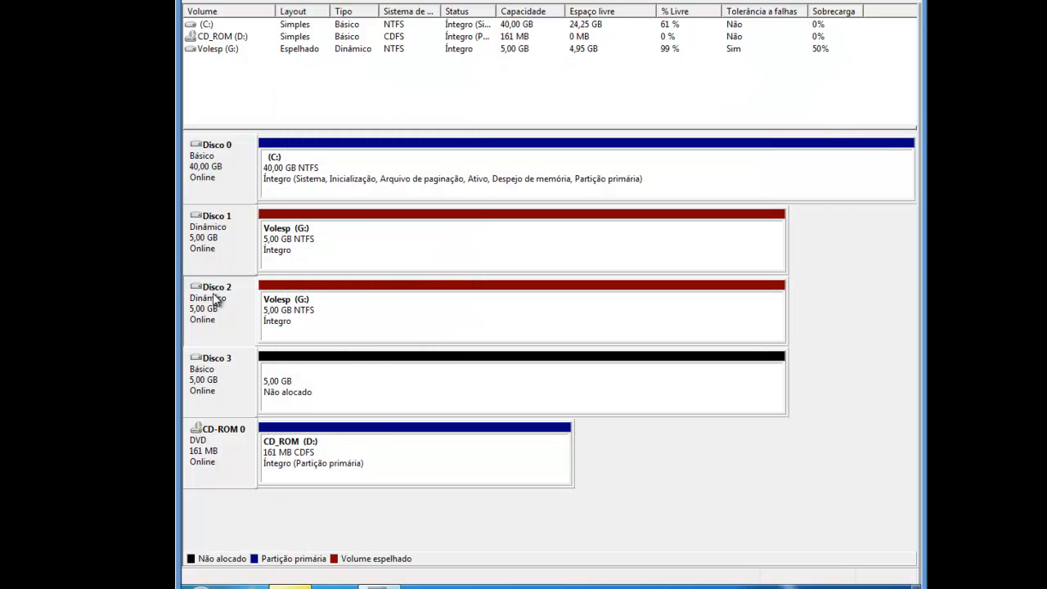
right_click(215, 290)
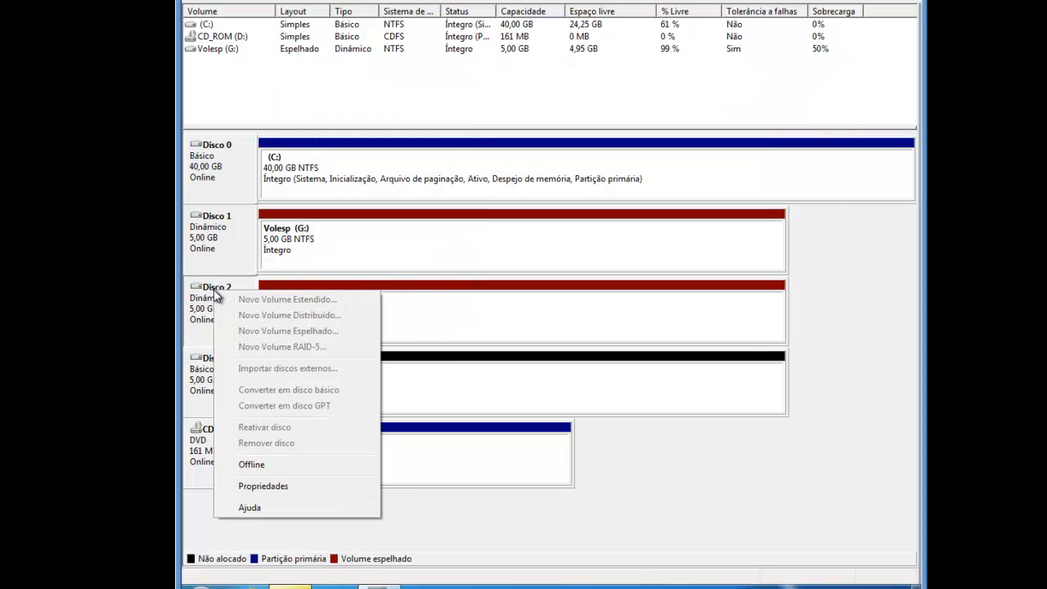
left_click(283, 464)
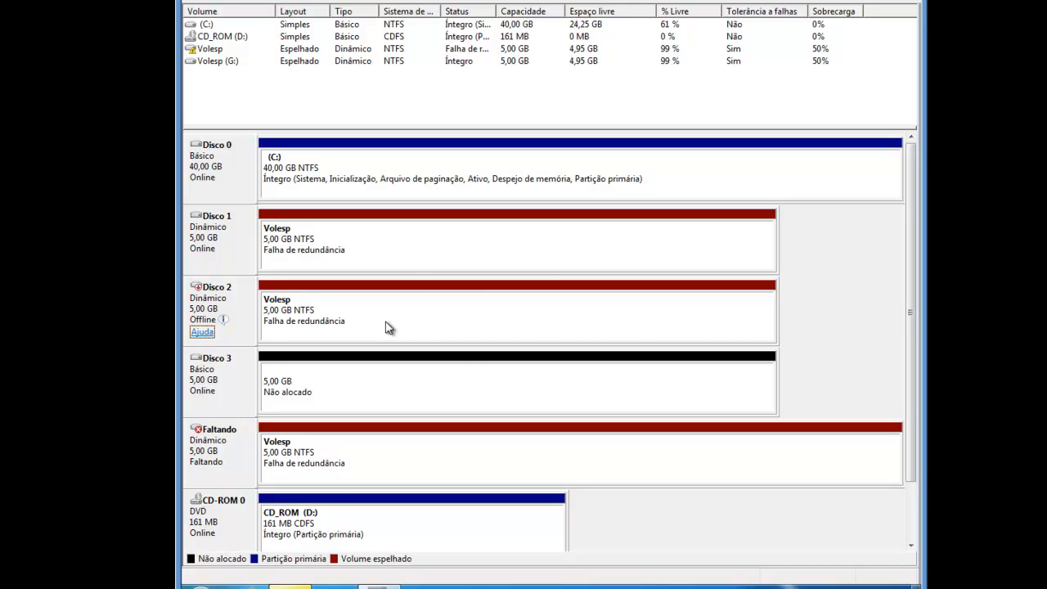
Step: Explore the Volesp (G:) volume from the volume list and open folder 2
right_click(215, 63)
left_click(243, 96)
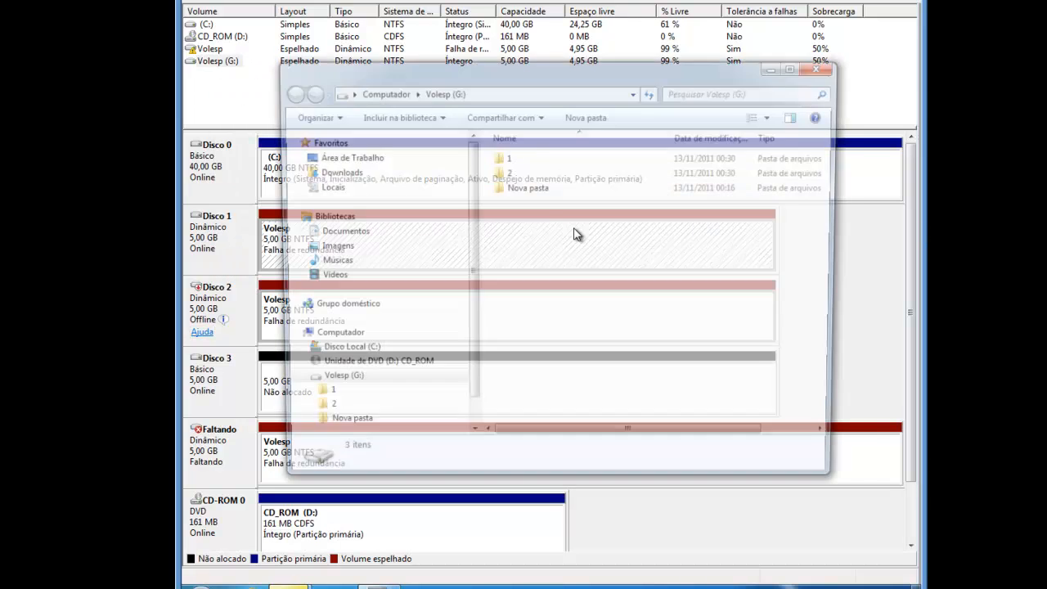
double_click(498, 174)
Step: Create a bitmap image and an RTF document in folder 2, keeping their default names
right_click(551, 294)
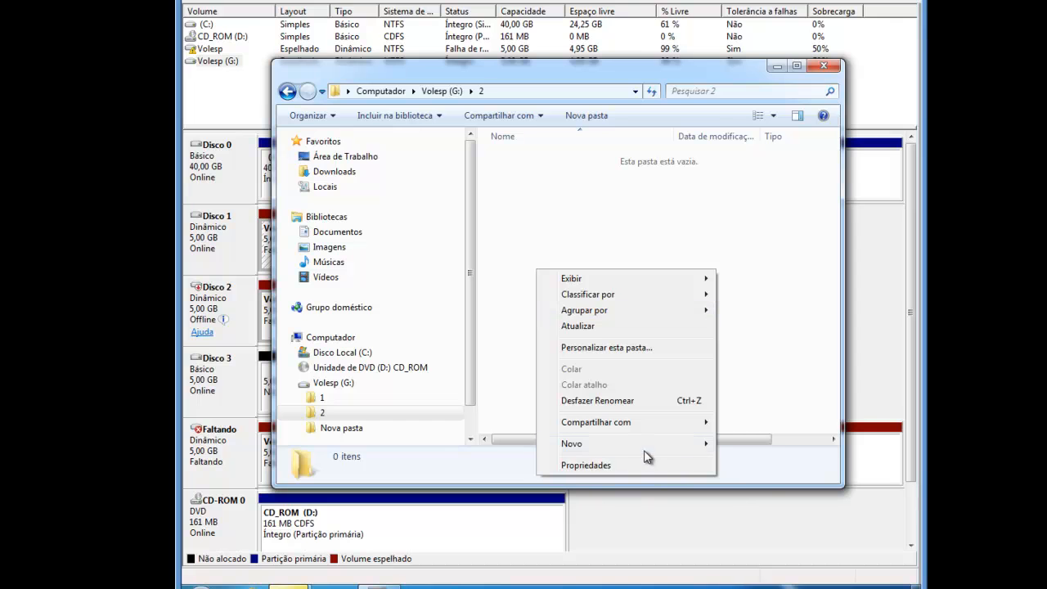
mouse_move(622, 443)
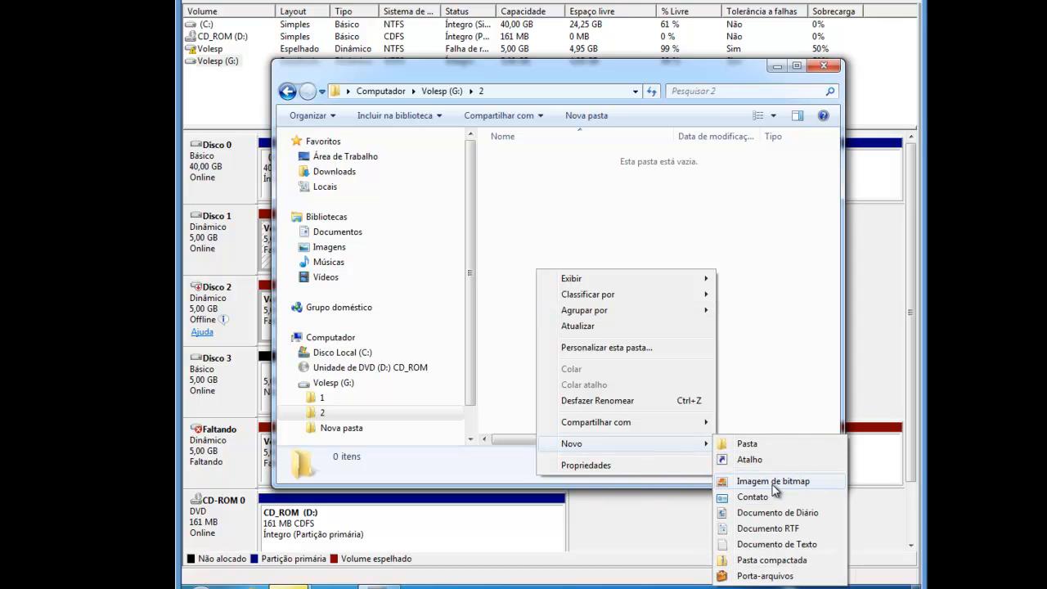
left_click(744, 480)
left_click(645, 367)
right_click(575, 318)
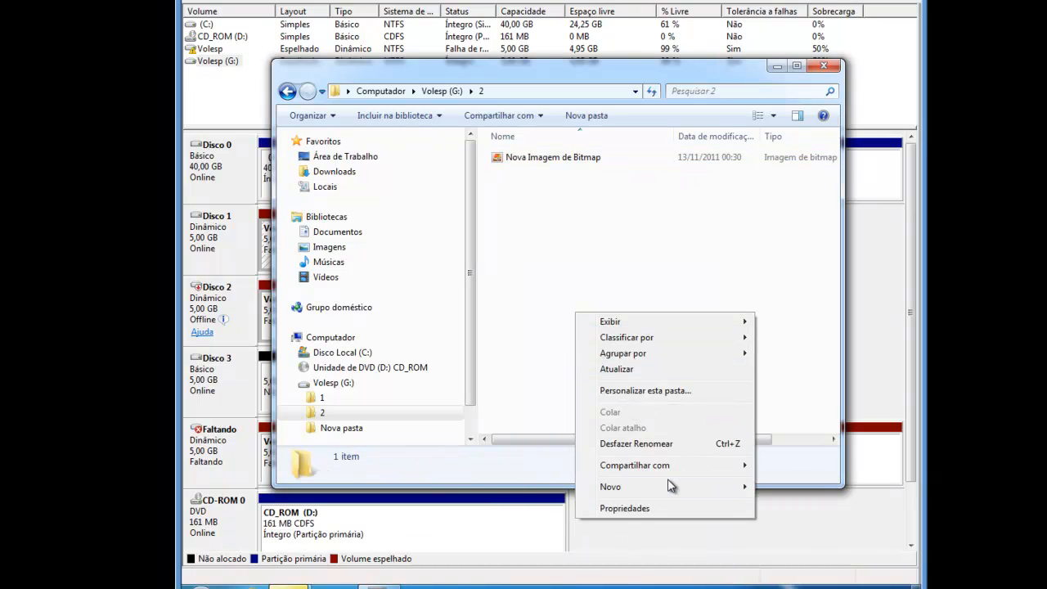
mouse_move(670, 483)
left_click(790, 439)
left_click(670, 234)
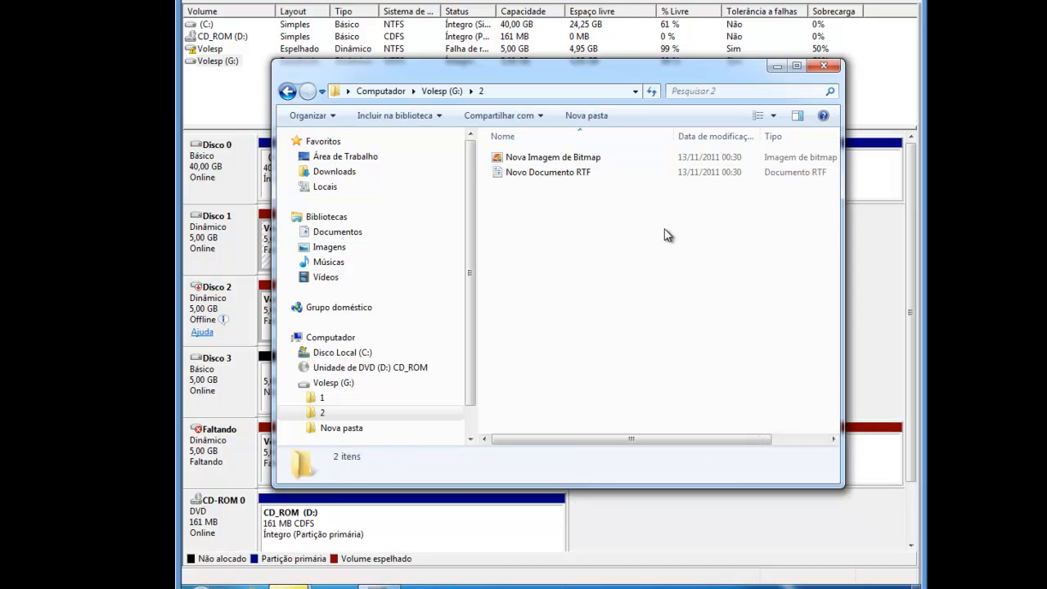
Step: Close the folder 2 window and set the upper pane of Disk Management to the graphical view
left_click(823, 66)
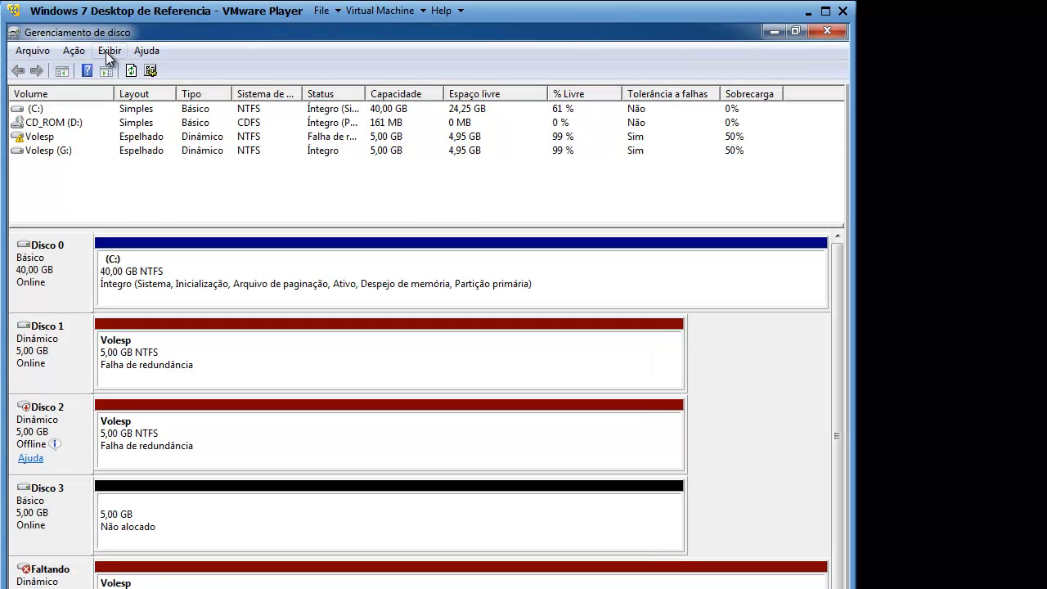
left_click(107, 50)
mouse_move(131, 71)
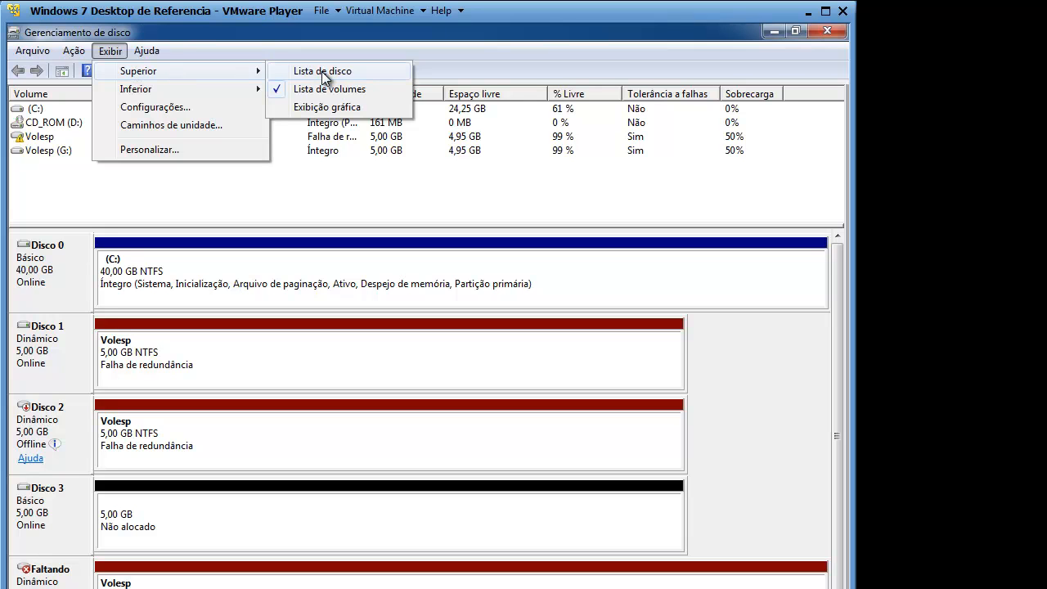
left_click(325, 107)
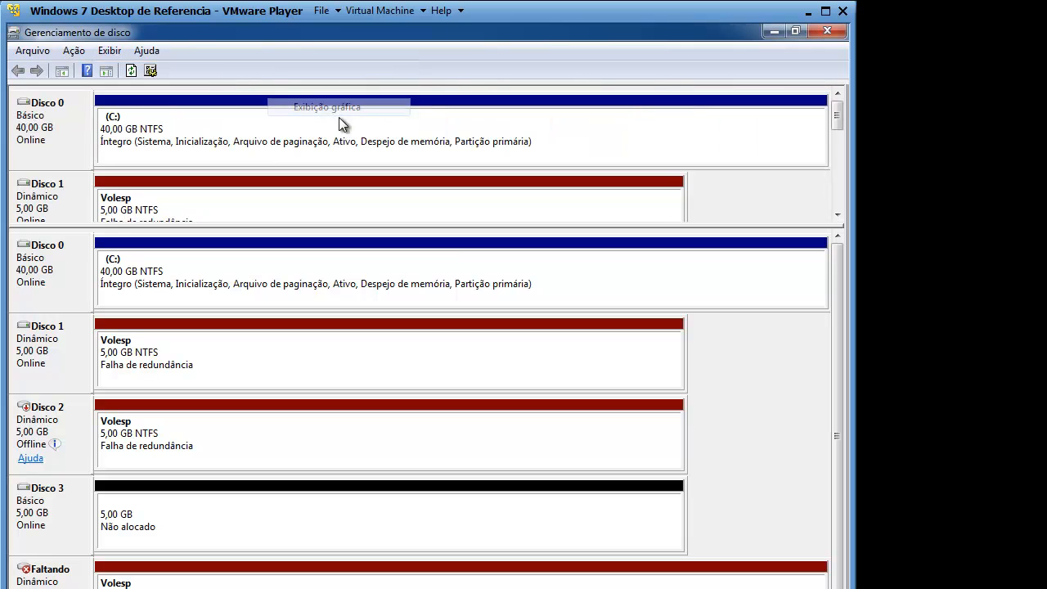
Step: Set the lower pane to the volume list and enlarge the upper graphical pane to fill the window
left_click(111, 51)
mouse_move(136, 90)
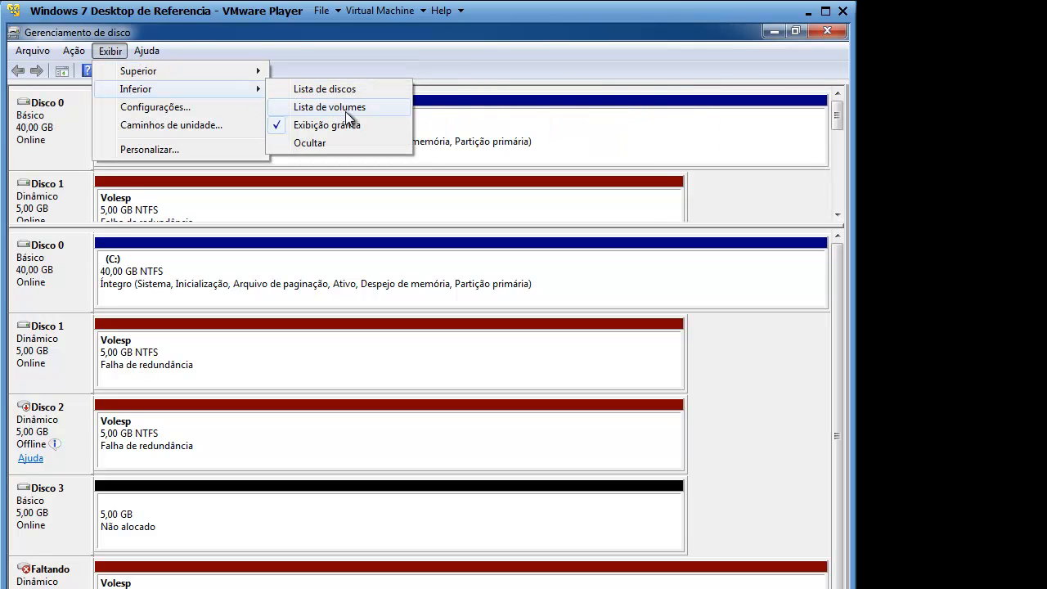
left_click(345, 110)
left_click_drag(269, 227, 258, 588)
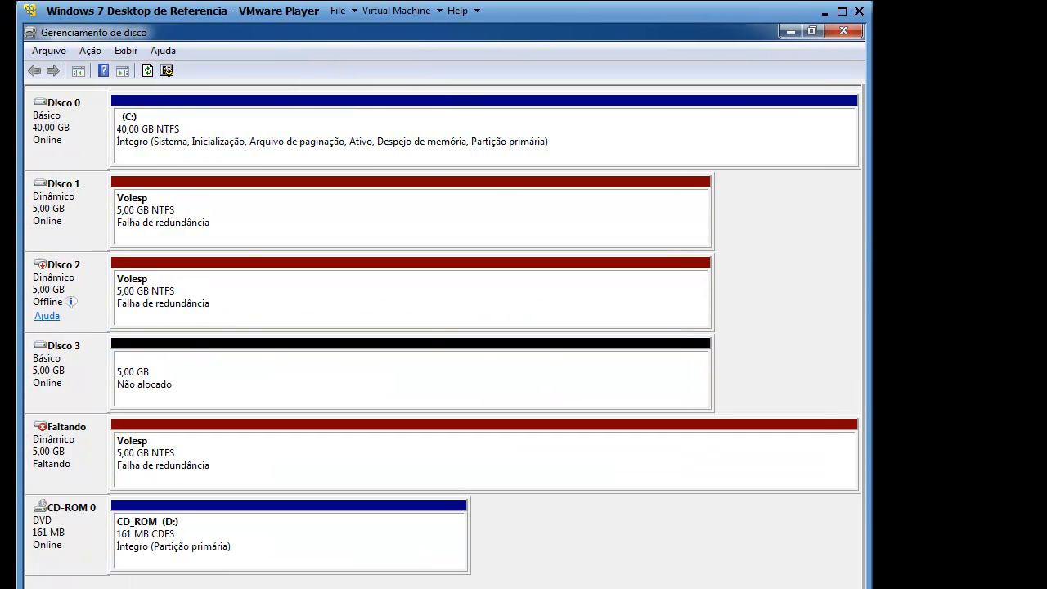
Step: In the disk region appearance settings, apply the colour Azul-marinho to mirrored volumes (Volume espelhado)
left_click(128, 50)
left_click(214, 108)
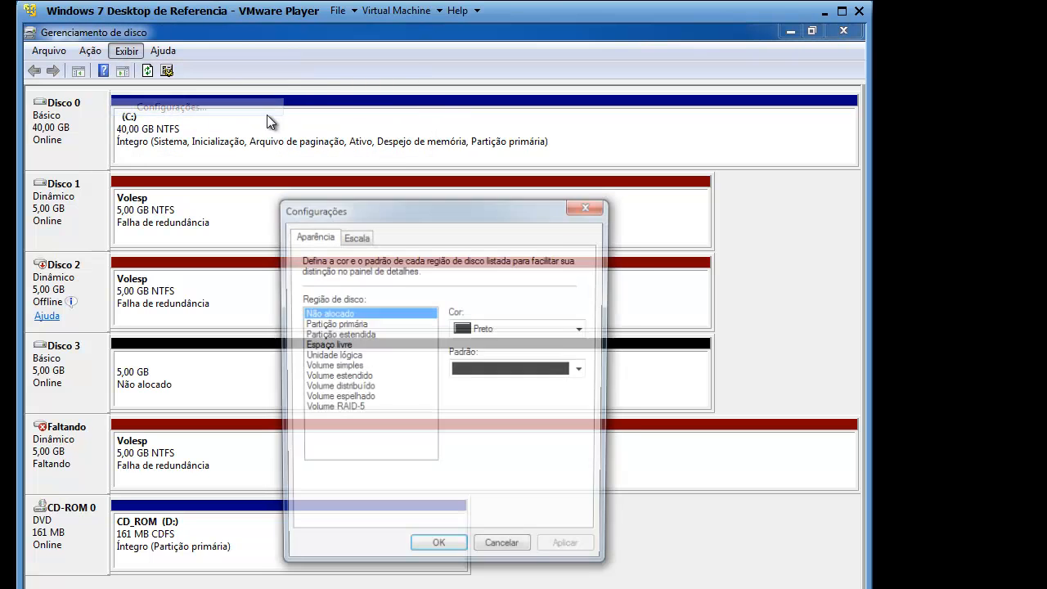
left_click(356, 387)
left_click(353, 397)
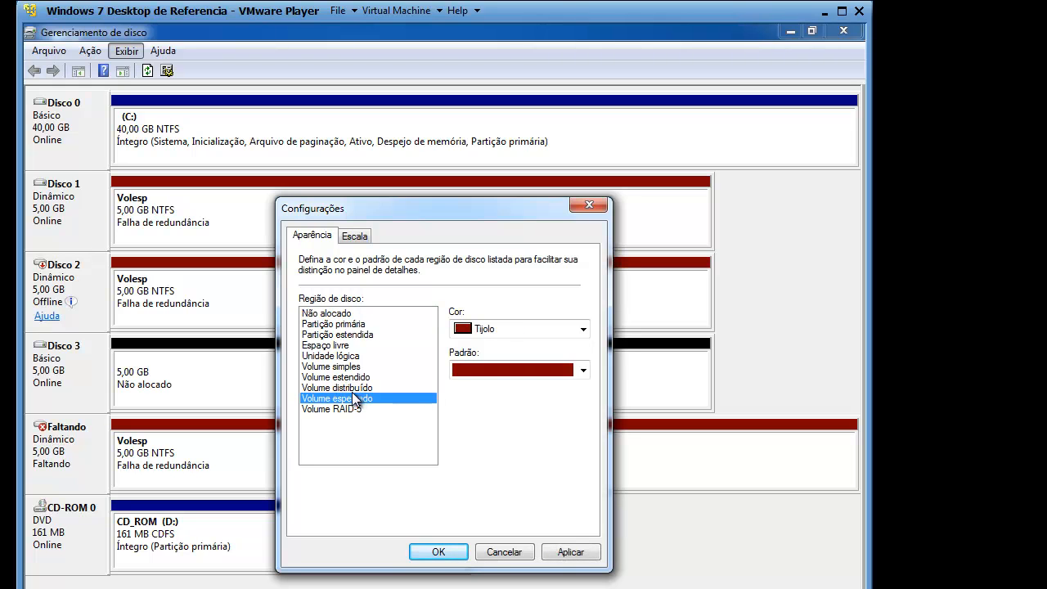
left_click(519, 327)
left_click(583, 397)
left_click(582, 398)
left_click(523, 365)
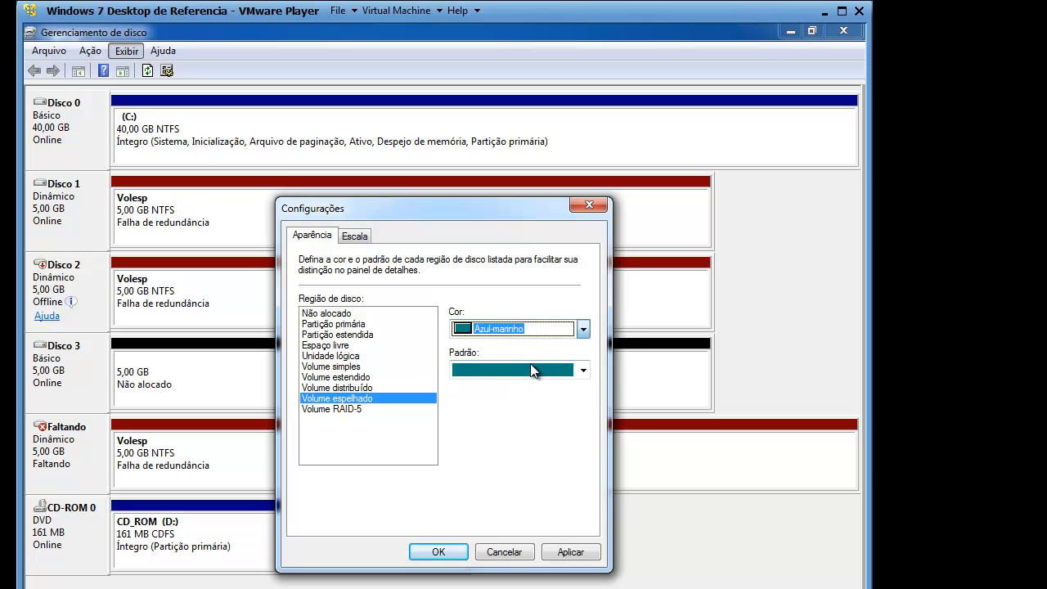
left_click(570, 556)
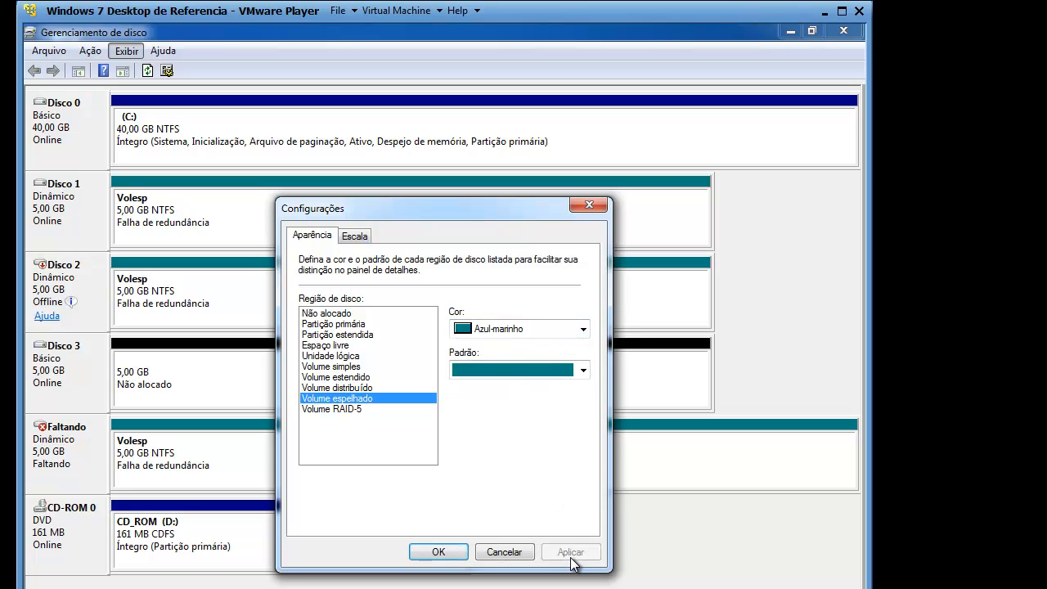
Step: View the available fill patterns for mirrored volumes and apply Vermelho as their colour
left_click(502, 369)
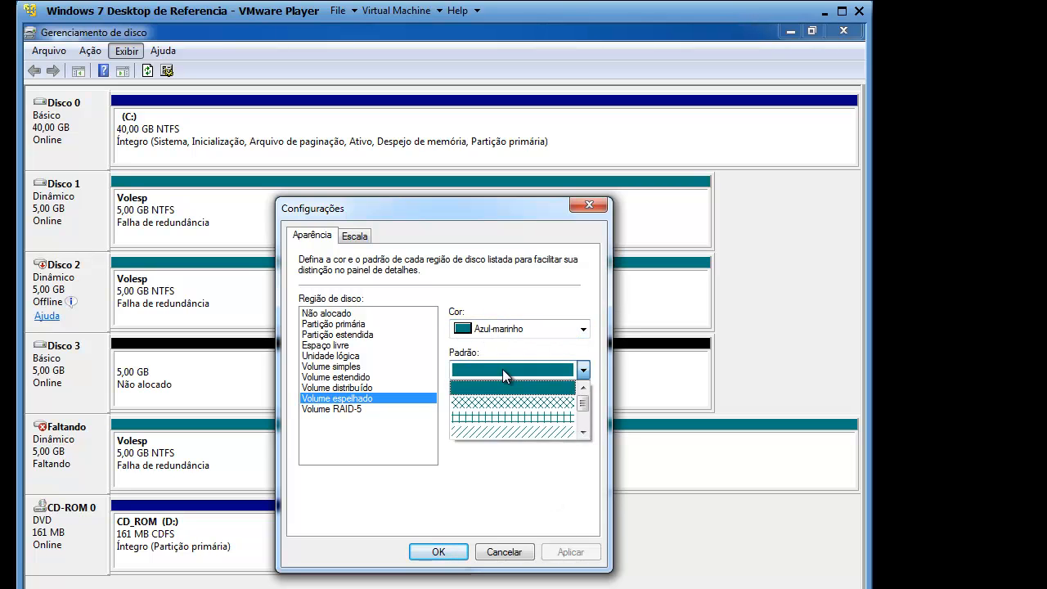
left_click(584, 371)
left_click(584, 370)
left_click(583, 328)
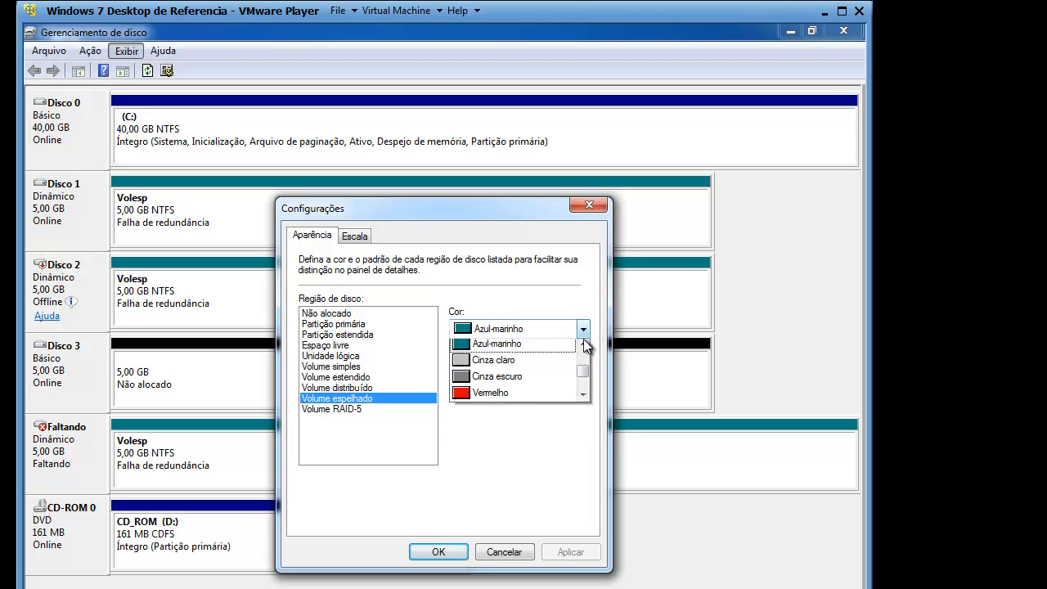
left_click(521, 395)
left_click(572, 553)
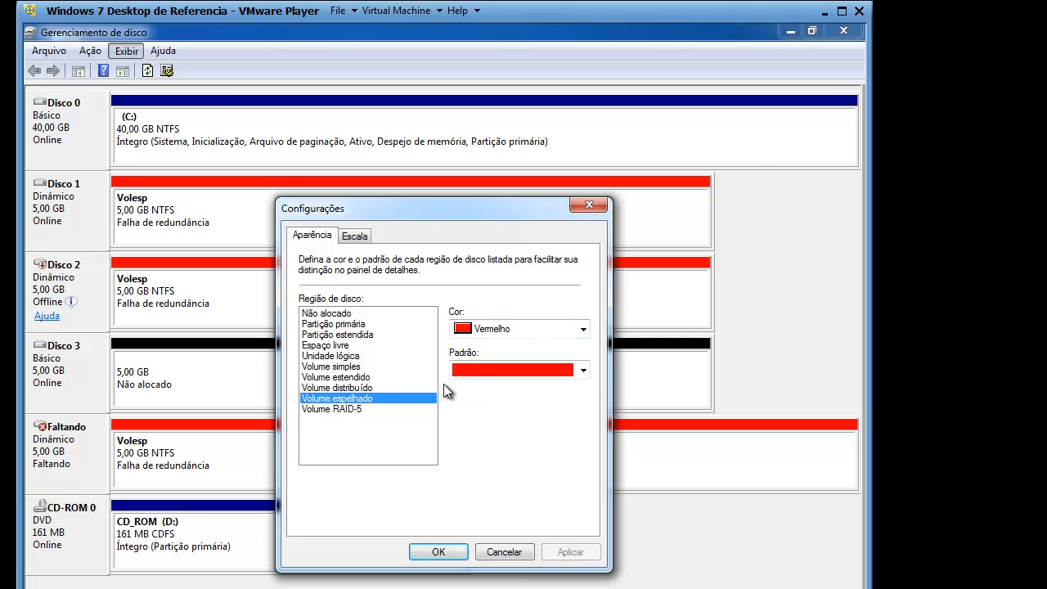